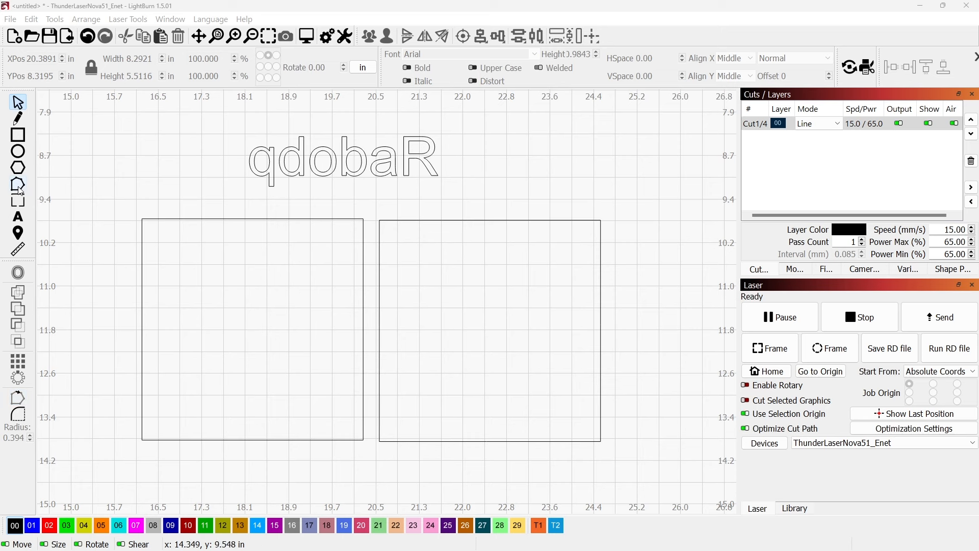
- Examine the start points of the right square and of the qdobaR text, leaving both shapes deselected
left_click(19, 401)
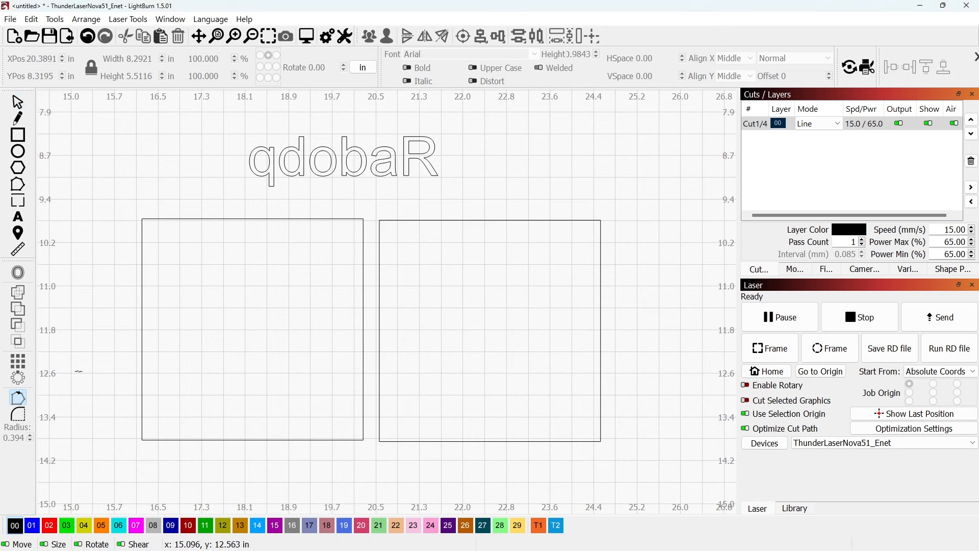
left_click(439, 223)
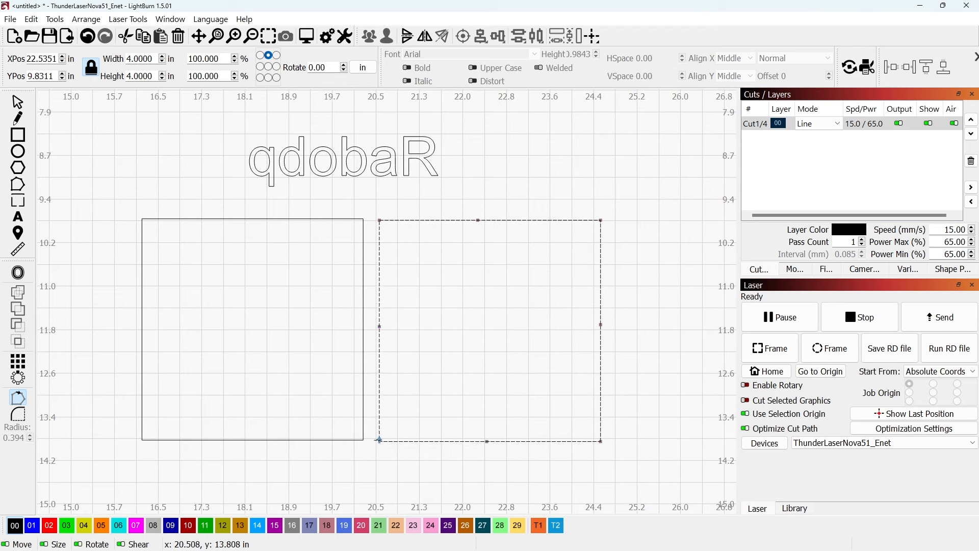
left_click(18, 103)
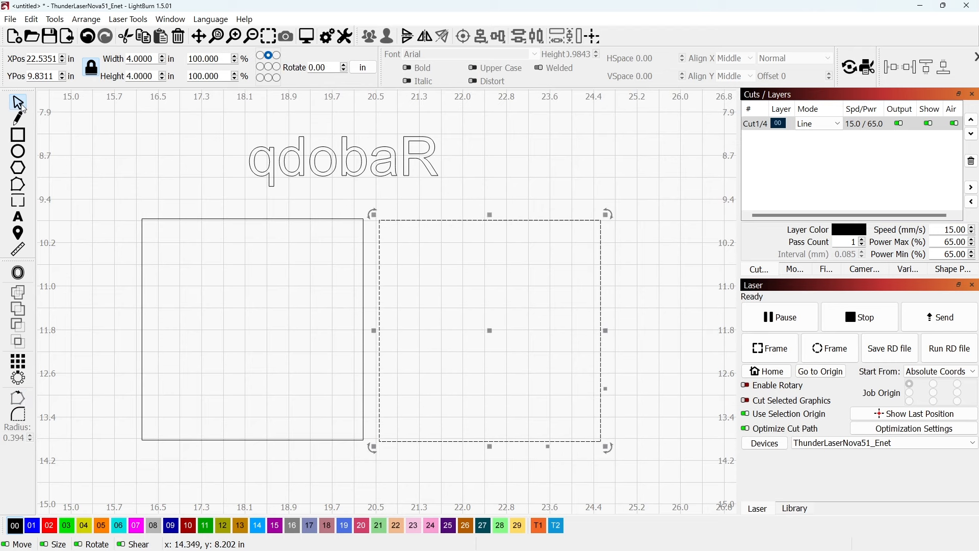
left_click(259, 149)
left_click(18, 398)
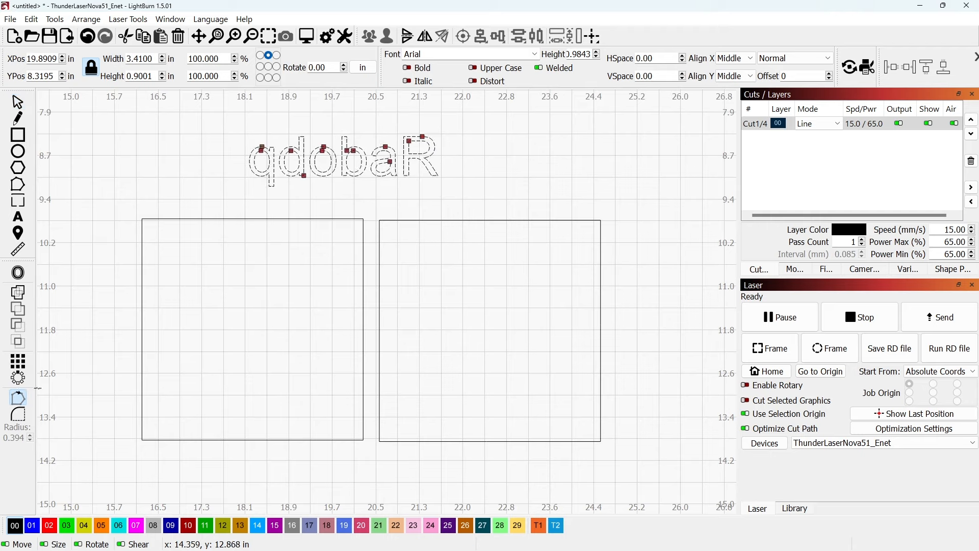
scroll(405, 134, "up", 3)
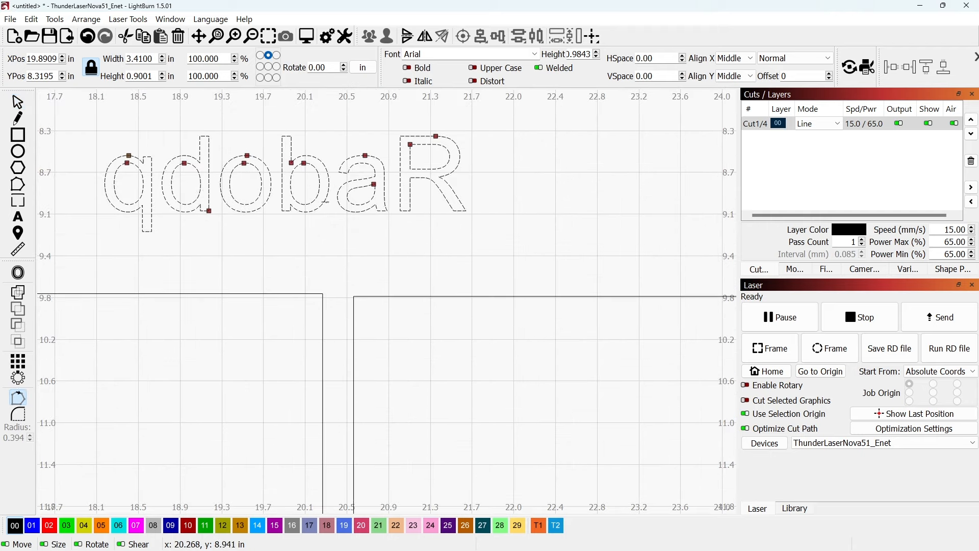
left_click(18, 103)
scroll(355, 280, "down", 2)
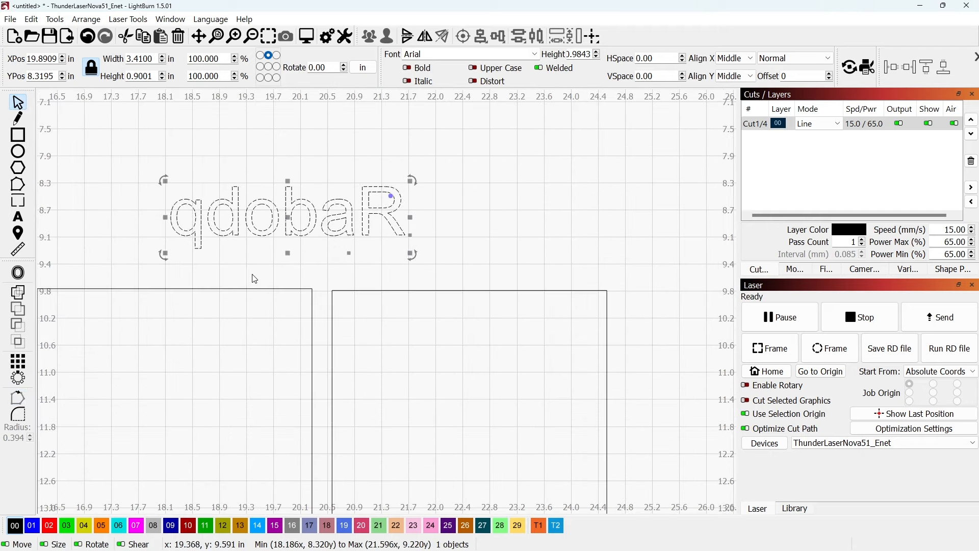
scroll(255, 279, "down", 3)
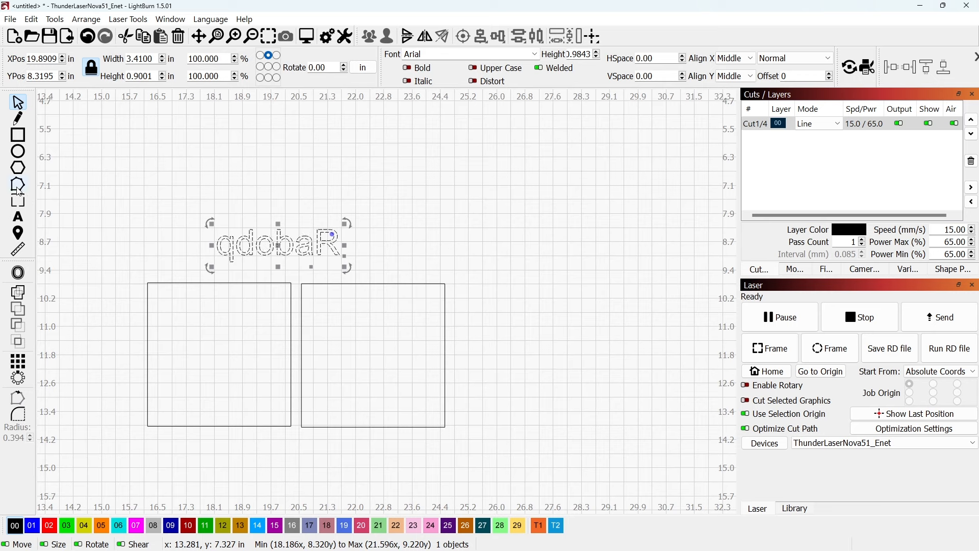
left_click(448, 186)
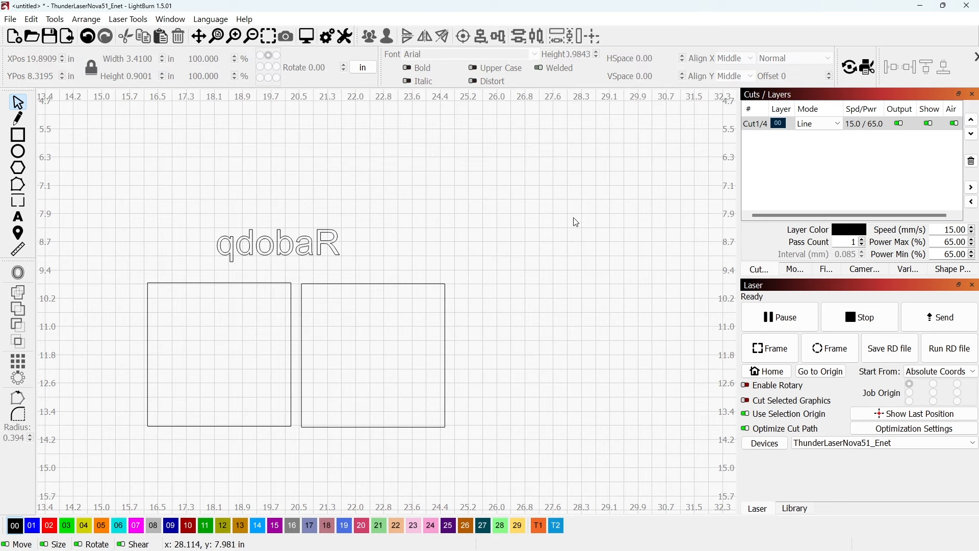
- Review the advanced lead-in and lead-out settings of the Cut1/4 layer in the cut settings editor
double_click(755, 128)
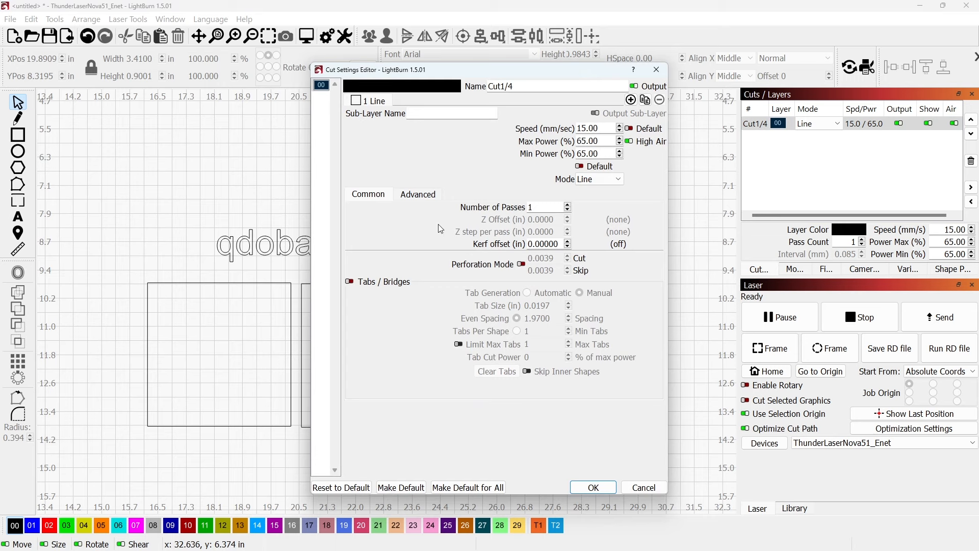
left_click_drag(369, 71, 387, 104)
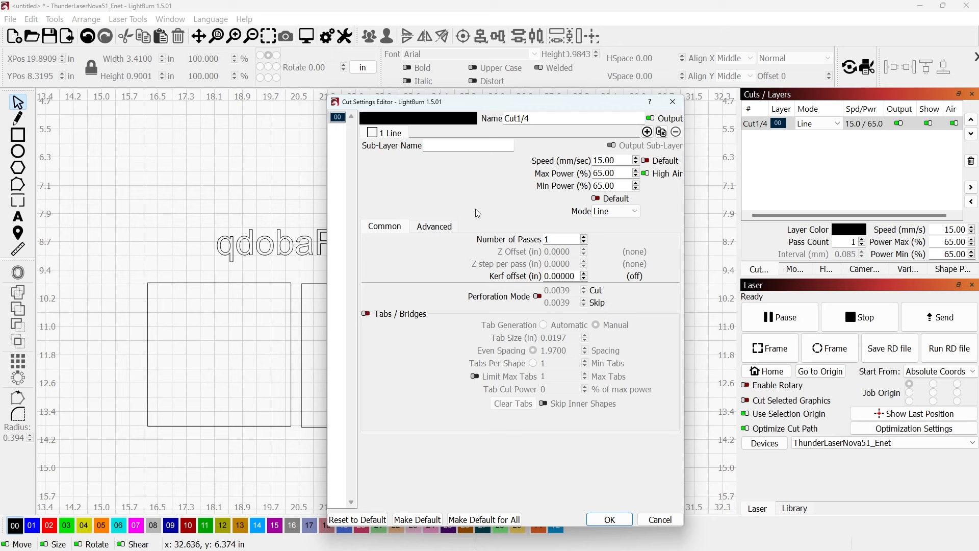
left_click(435, 227)
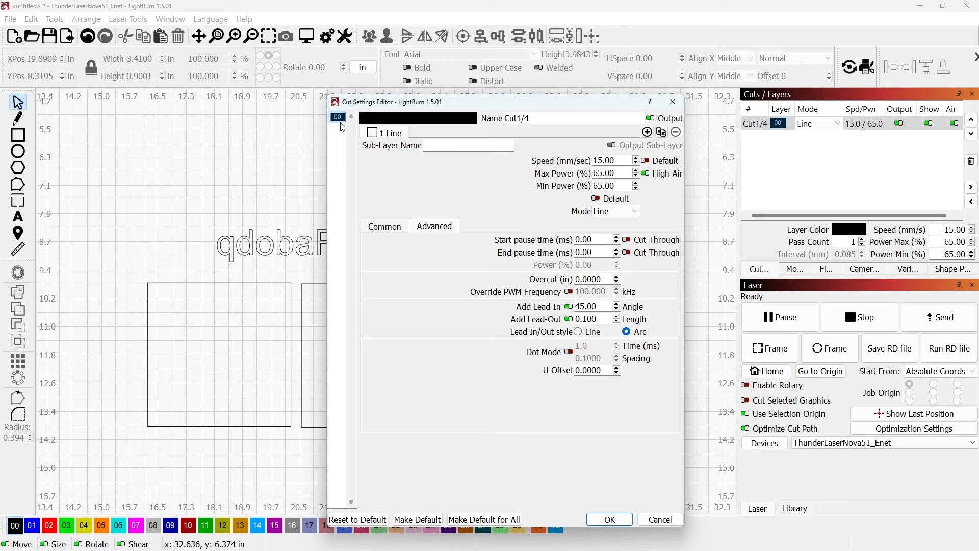
left_click(601, 520)
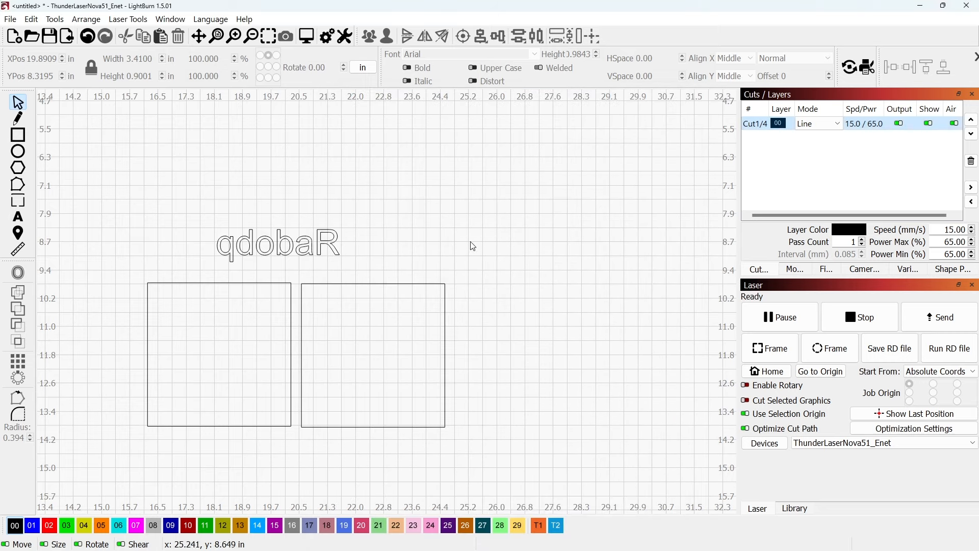
- Preview the text and both squares together, and inspect the lead-in and lead-out arcs around the letters
left_click_drag(450, 213, 165, 347)
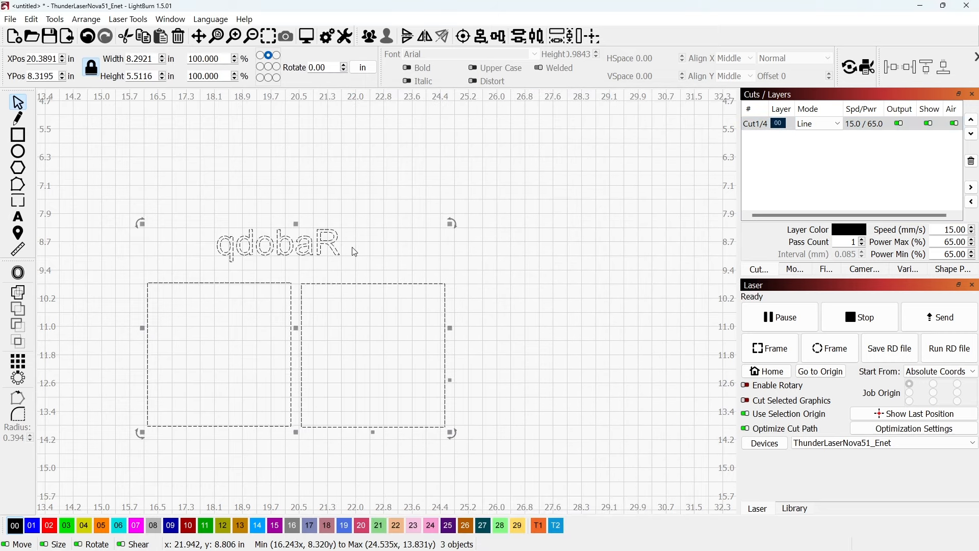
left_click(306, 37)
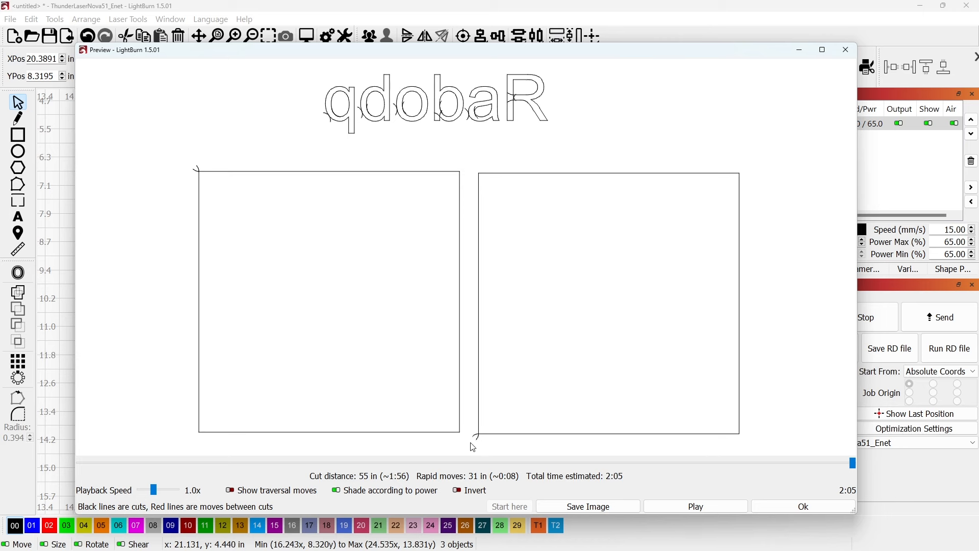
scroll(424, 82, "up", 3)
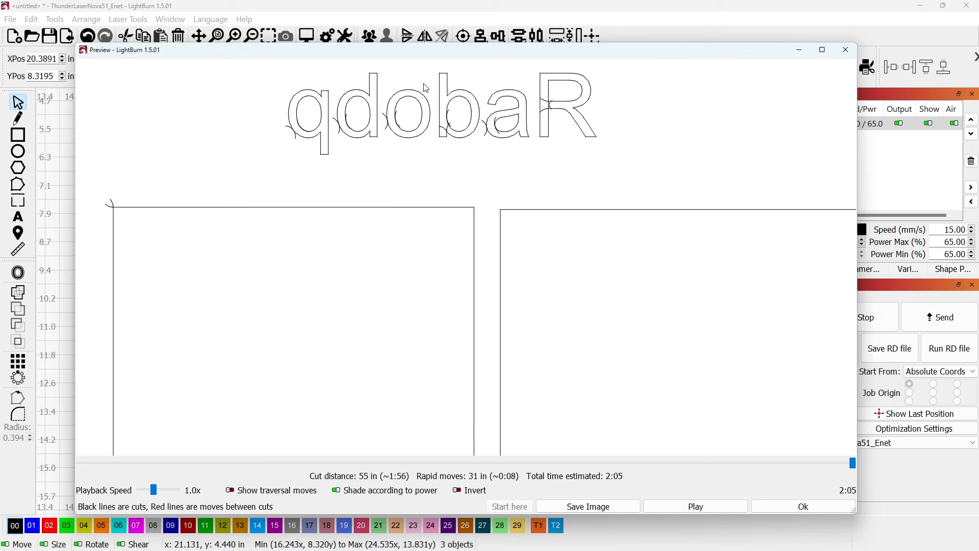
left_click_drag(430, 96, 431, 305)
scroll(434, 309, "up", 1)
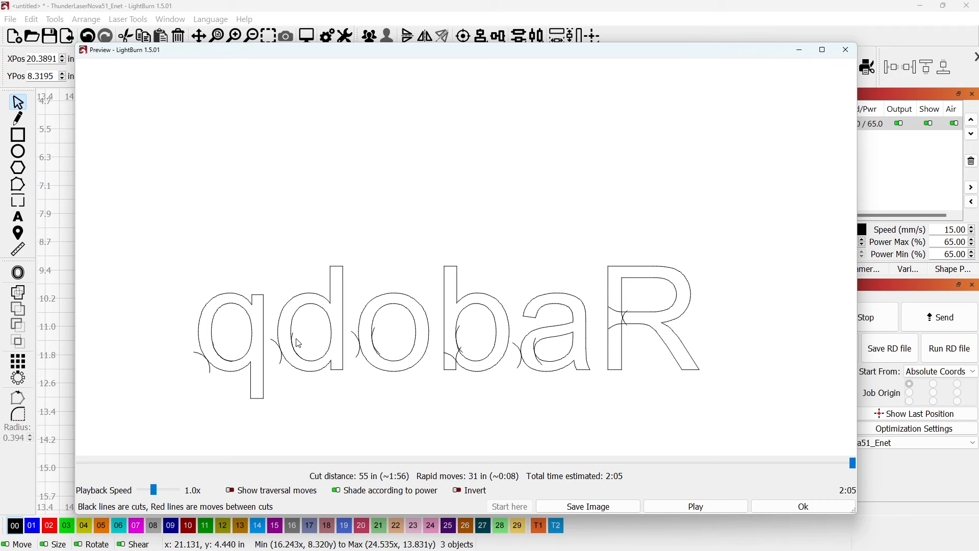
scroll(218, 360, "up", 2)
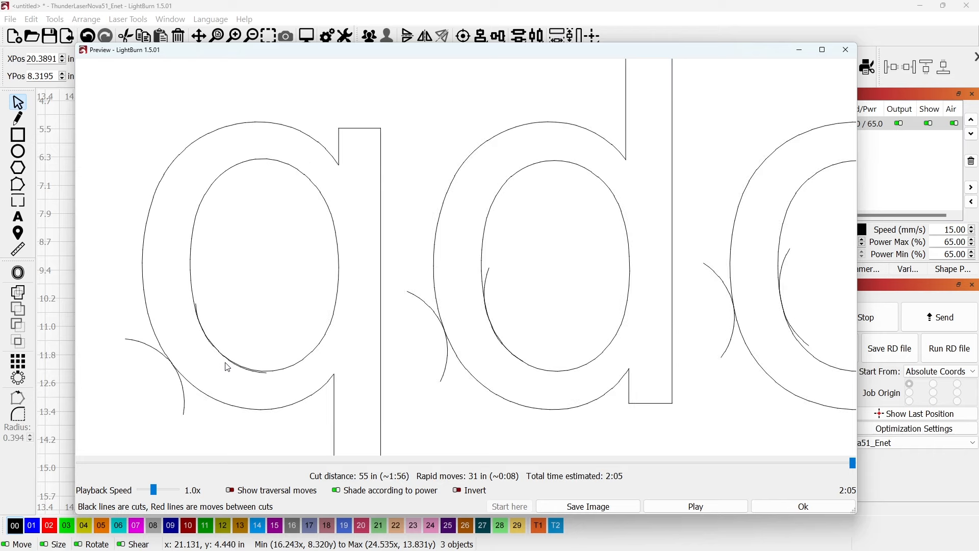
scroll(230, 365, "down", 1)
scroll(450, 366, "down", 3)
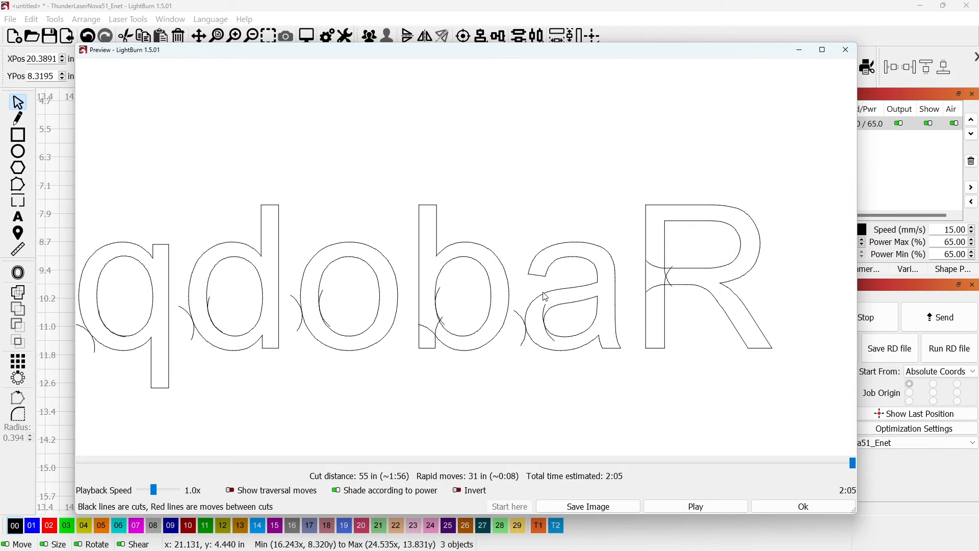
left_click(846, 49)
- Draw a rectangle about 10.28 by 7.64 in around the text and both squares, and assign it to layer 02
scroll(419, 302, "down", 2)
left_click(299, 264)
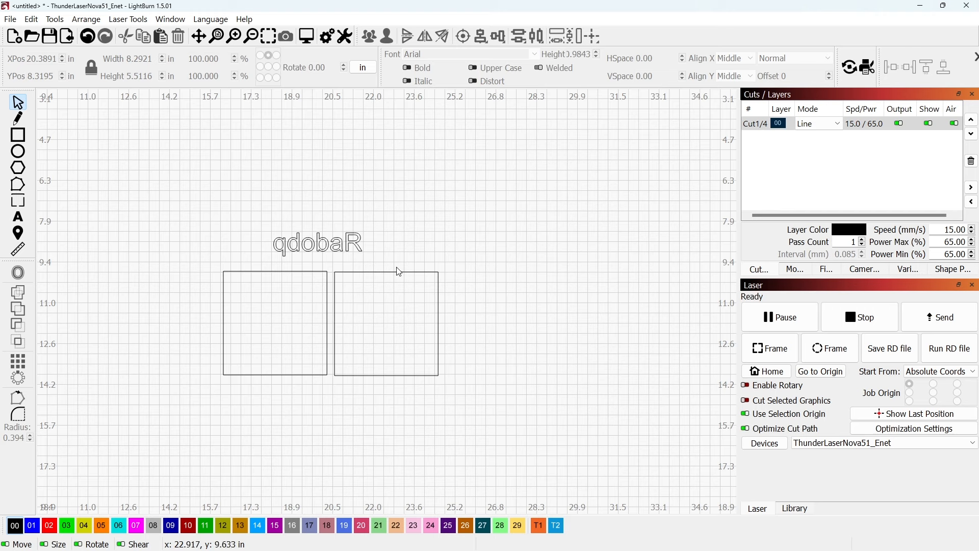
left_click(18, 135)
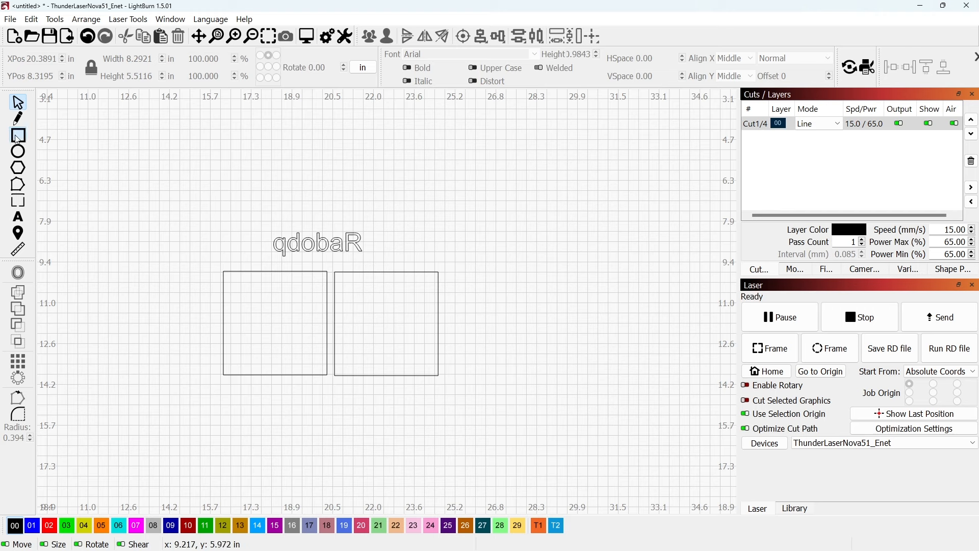
left_click_drag(199, 204, 466, 403)
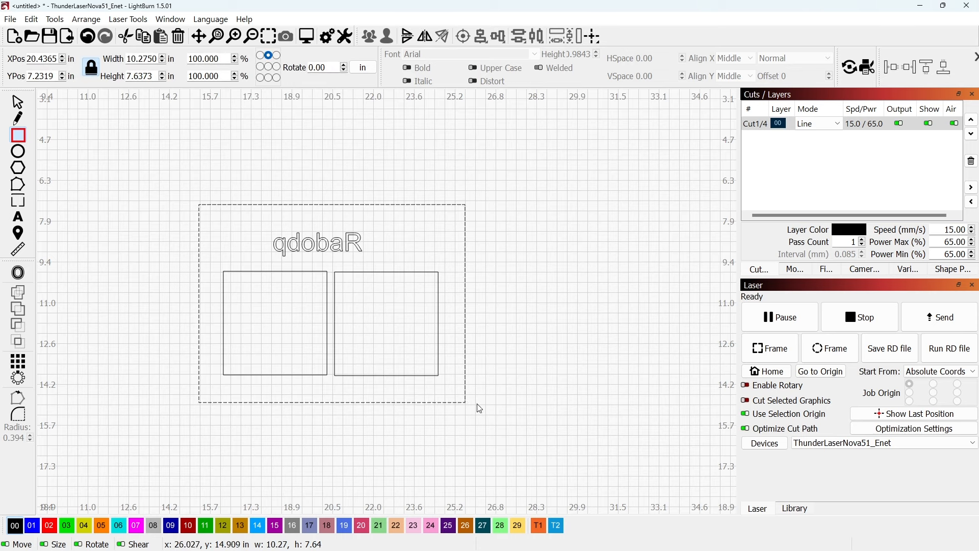
left_click(50, 525)
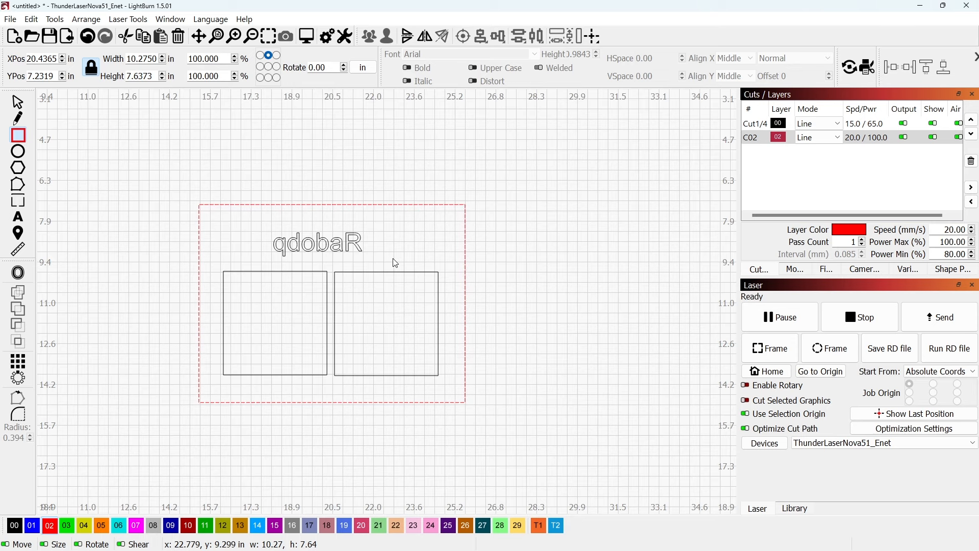
left_click(18, 102)
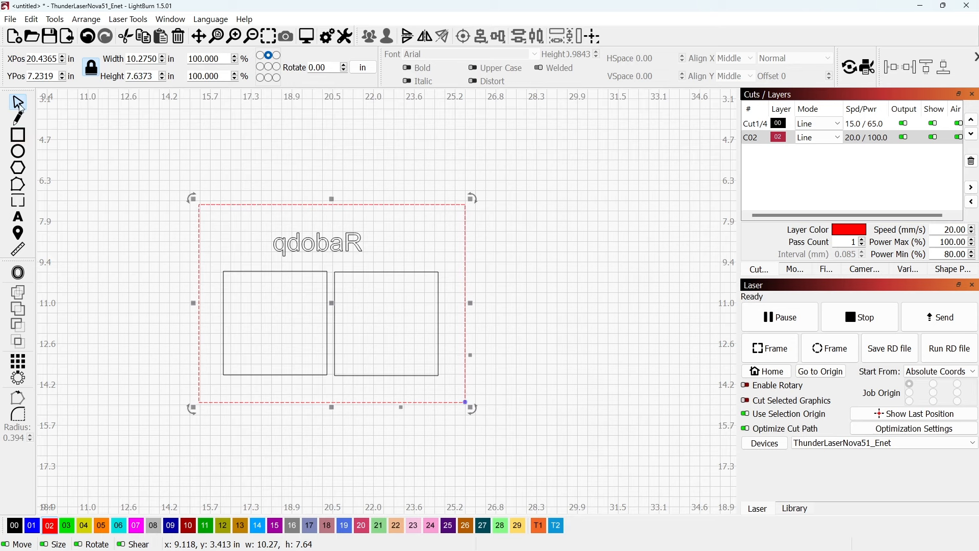
- Convert the qdobaR text to paths and check that the R's outline can be selected separately
scroll(427, 341, "up", 2)
left_click_drag(370, 198, 213, 240)
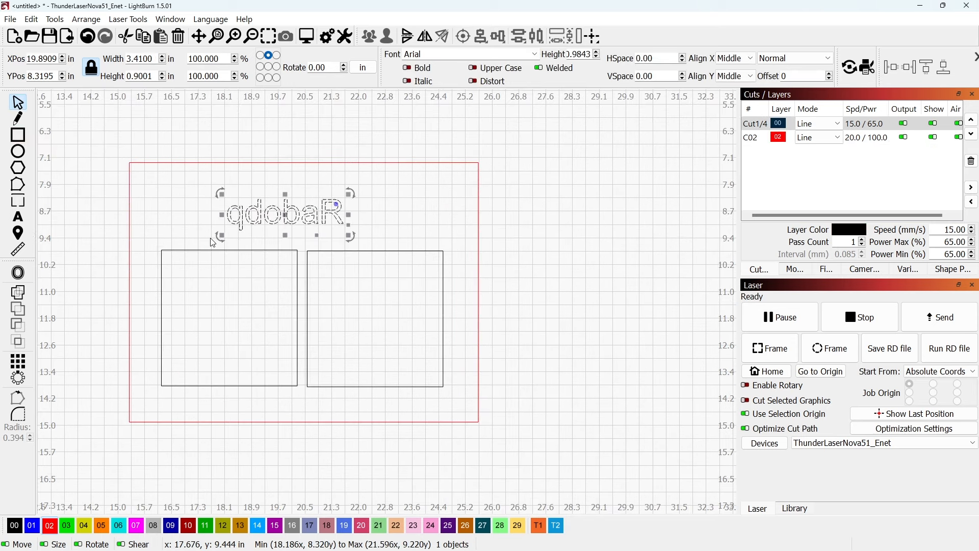
right_click(281, 203)
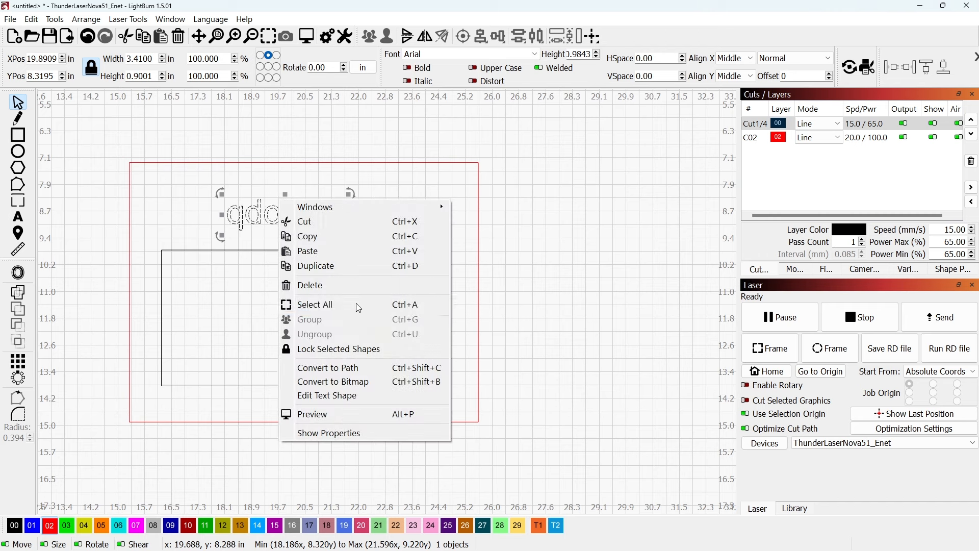
left_click(351, 377)
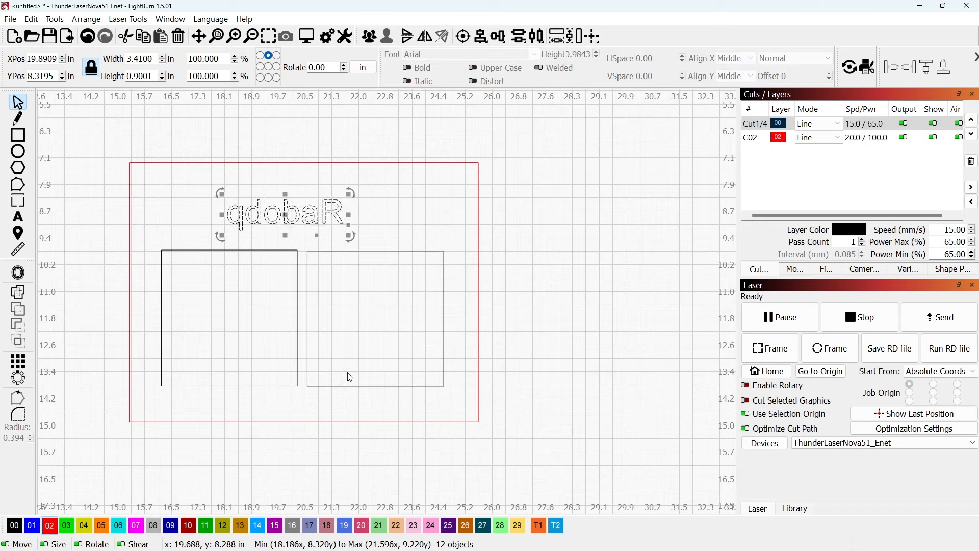
left_click(306, 196)
scroll(367, 182, "up", 2)
left_click_drag(367, 183, 333, 249)
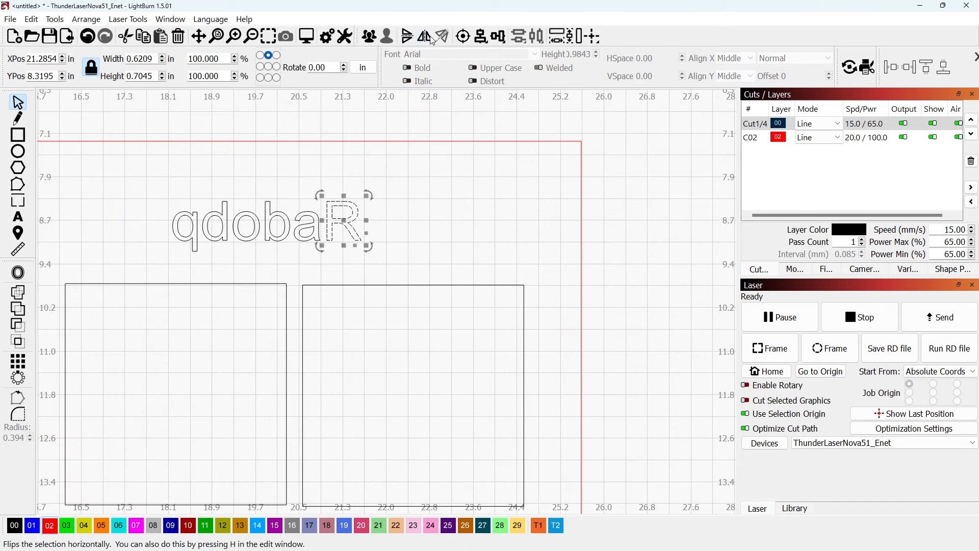
left_click(360, 215)
scroll(342, 215, "up", 3)
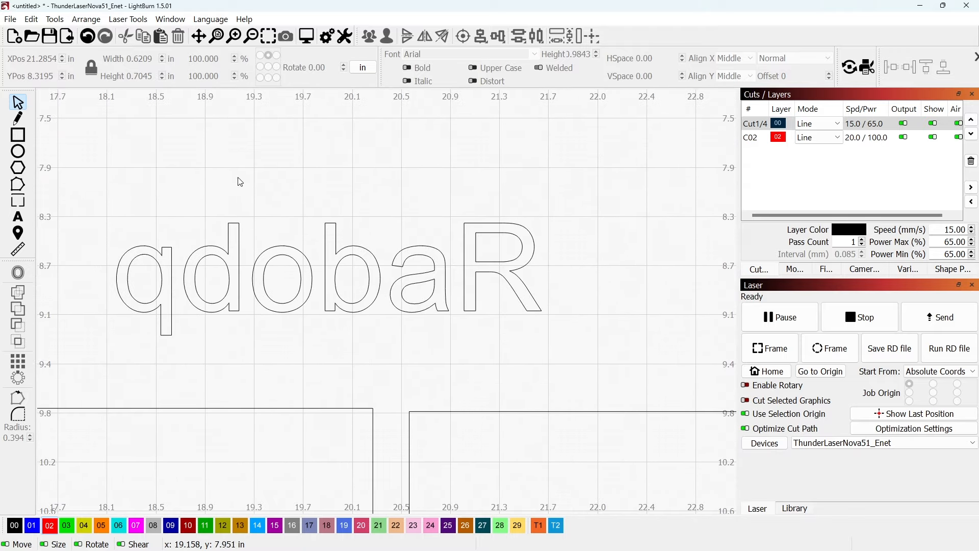
- Assign the inner shapes of the letters q, d, o, b, a and R to layer 01
left_click(154, 259)
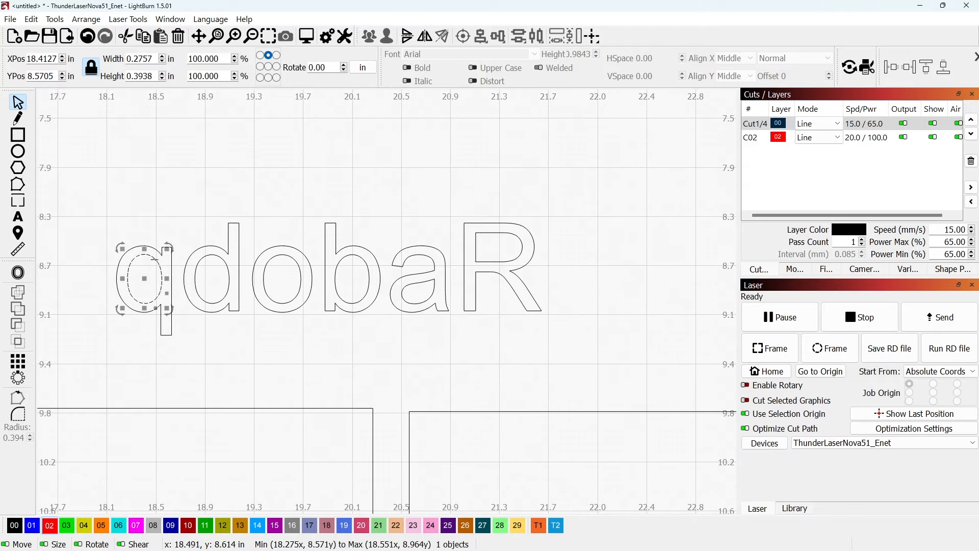
left_click(228, 262, "shift")
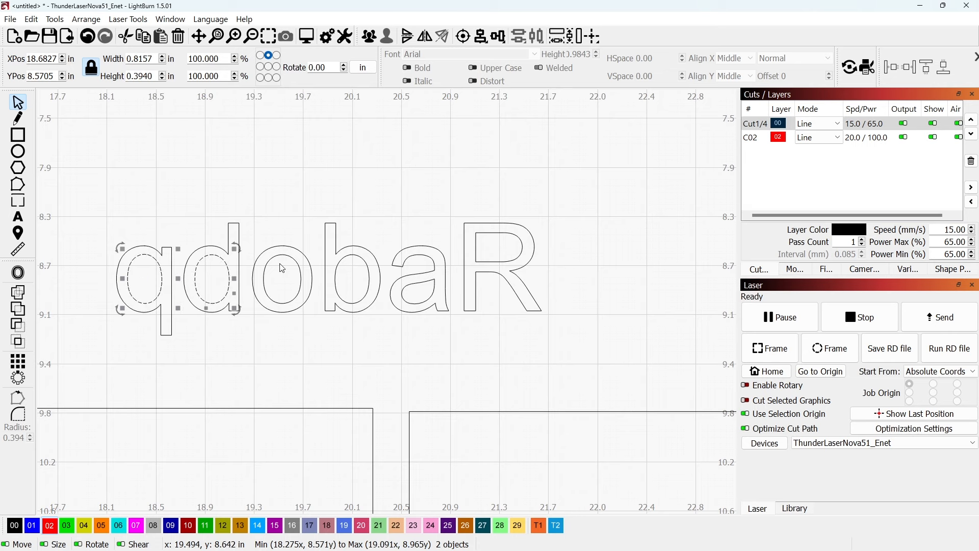
left_click(290, 257, "shift")
left_click(347, 256, "shift")
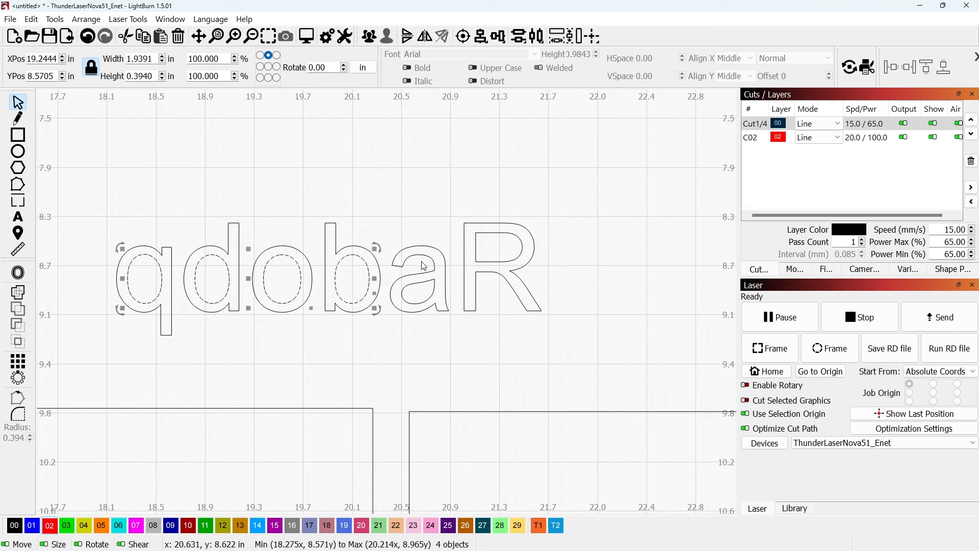
left_click(423, 281, "shift")
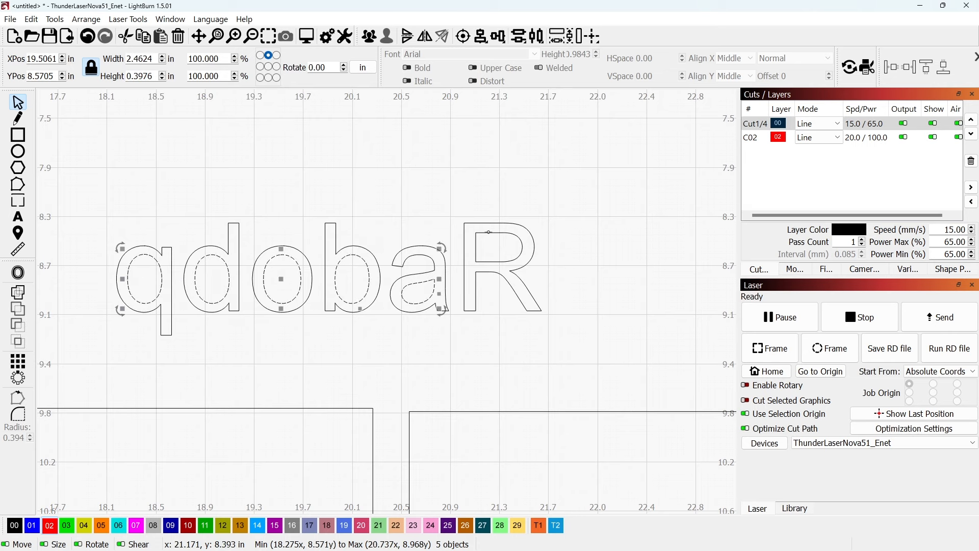
left_click(489, 232, "shift")
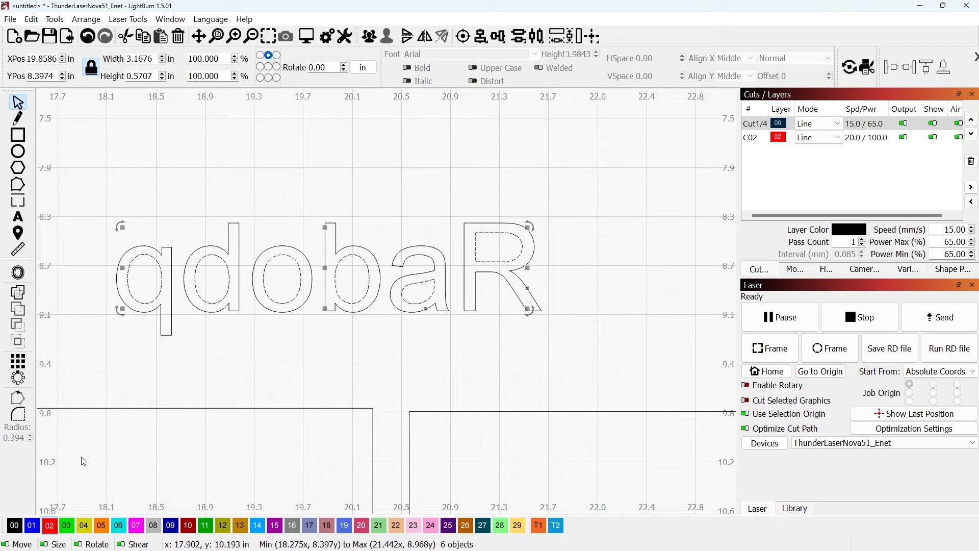
left_click(32, 526)
left_click(546, 179)
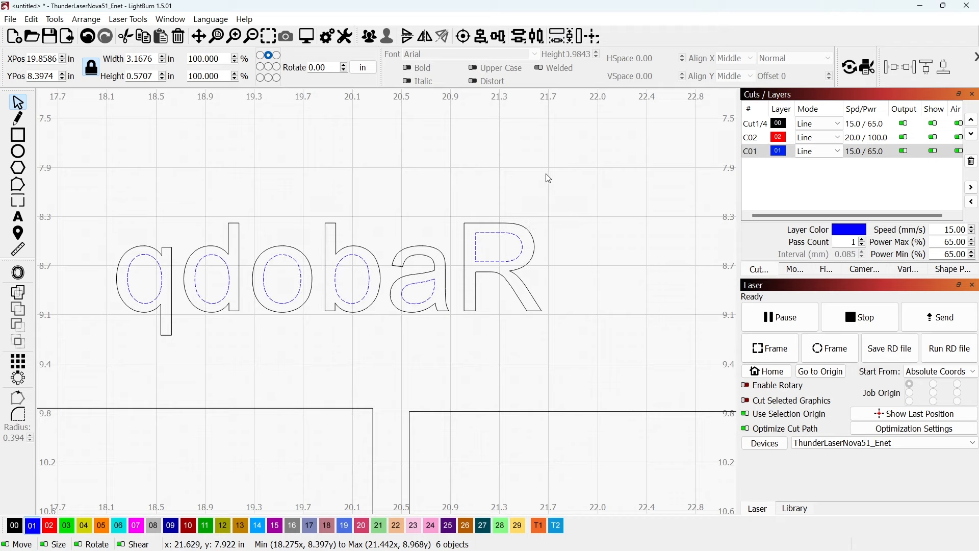
scroll(217, 273, "down", 4)
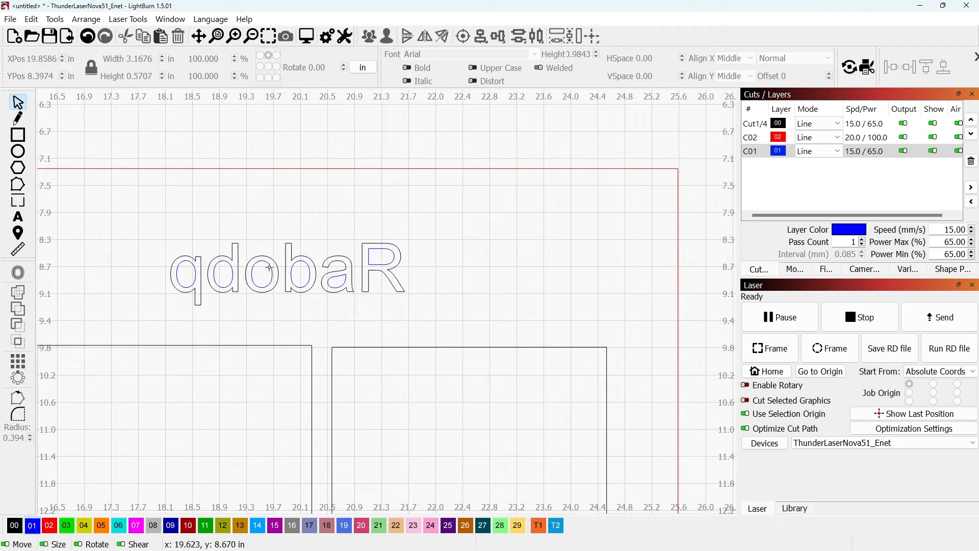
- Assign the right-hand square to layer 01
scroll(339, 328, "up", 2)
left_click(340, 344)
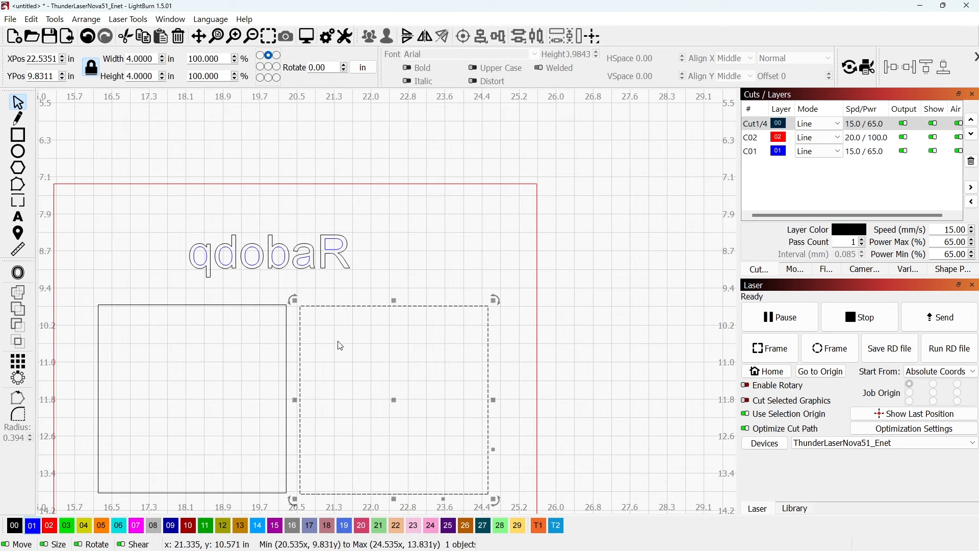
left_click(33, 526)
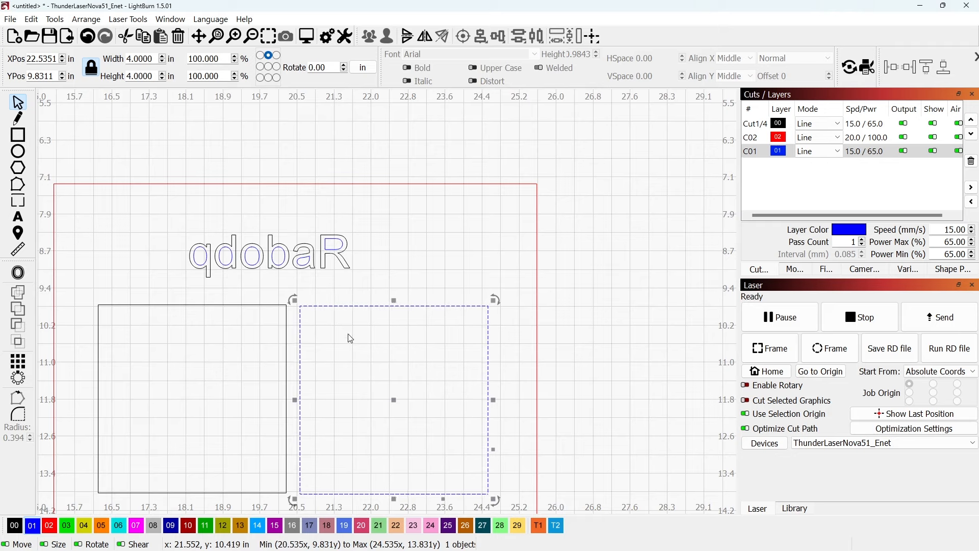
- Set the start points of the outer outlines of q, d, o, b, a and R along the bottoms of the letters
scroll(201, 241, "up", 2)
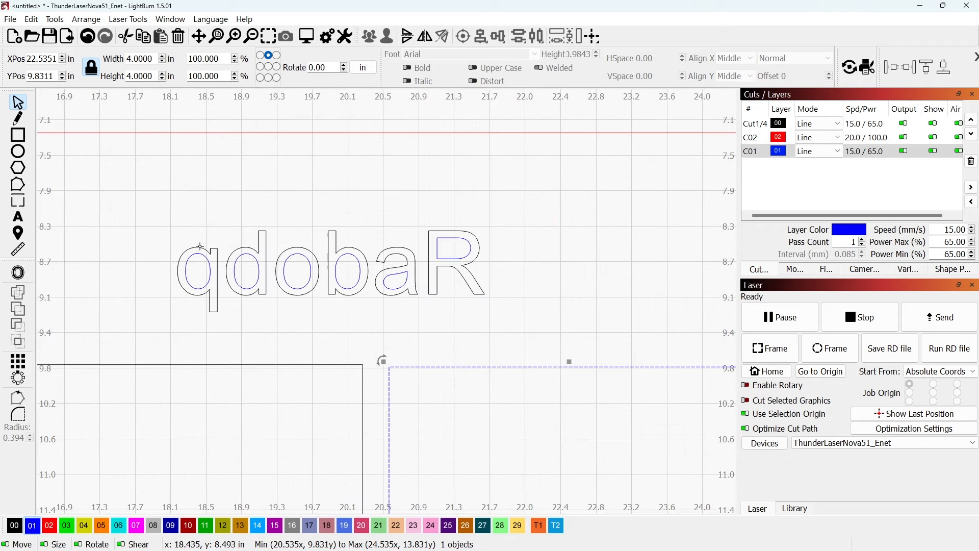
scroll(201, 247, "up", 1)
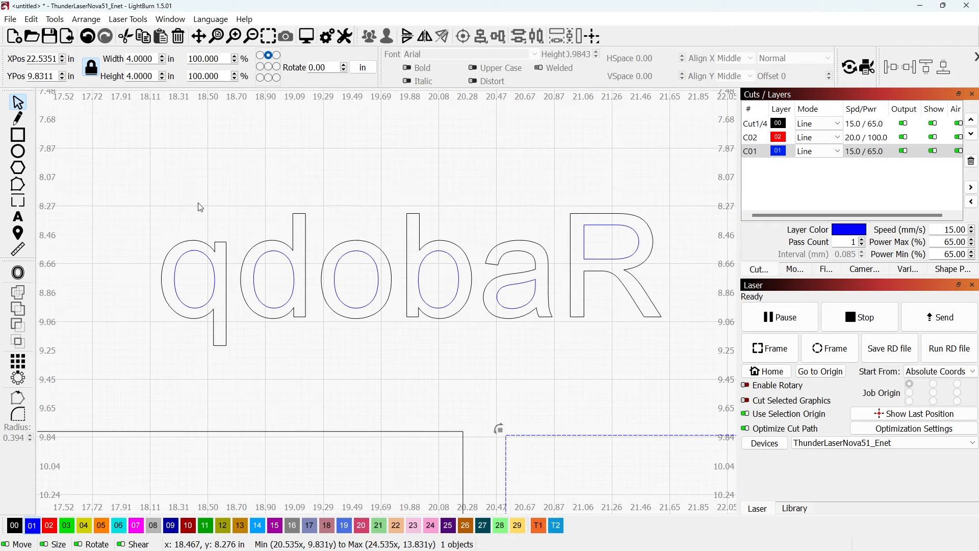
left_click(19, 400)
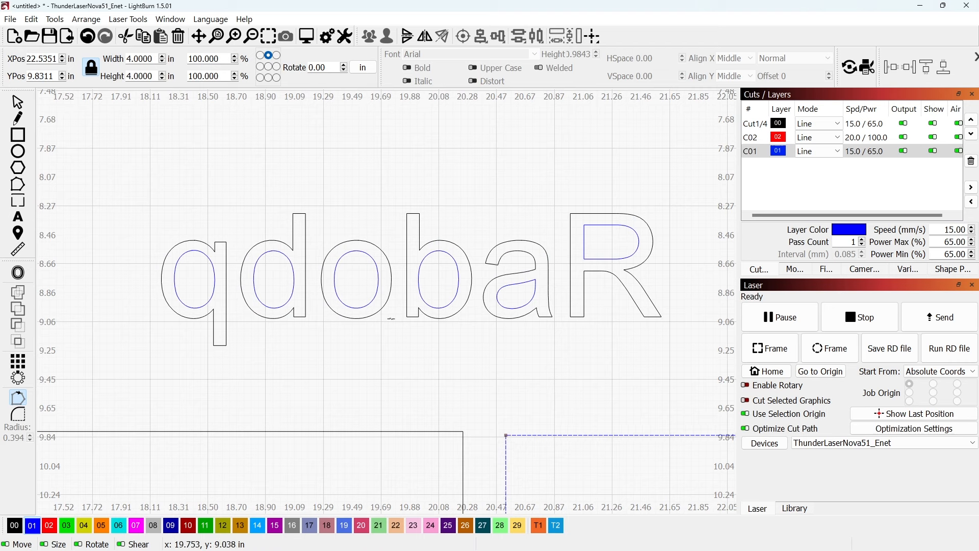
left_click(209, 248)
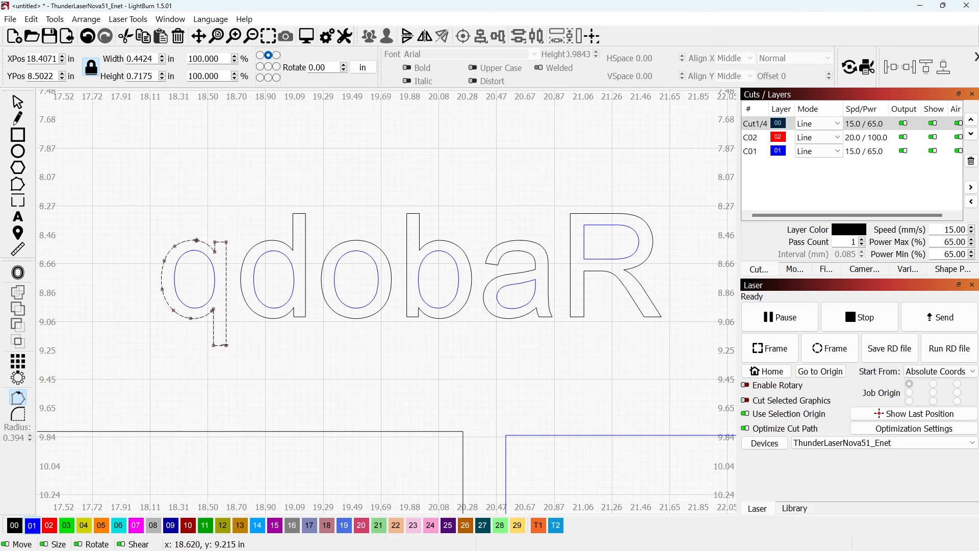
left_click(295, 317)
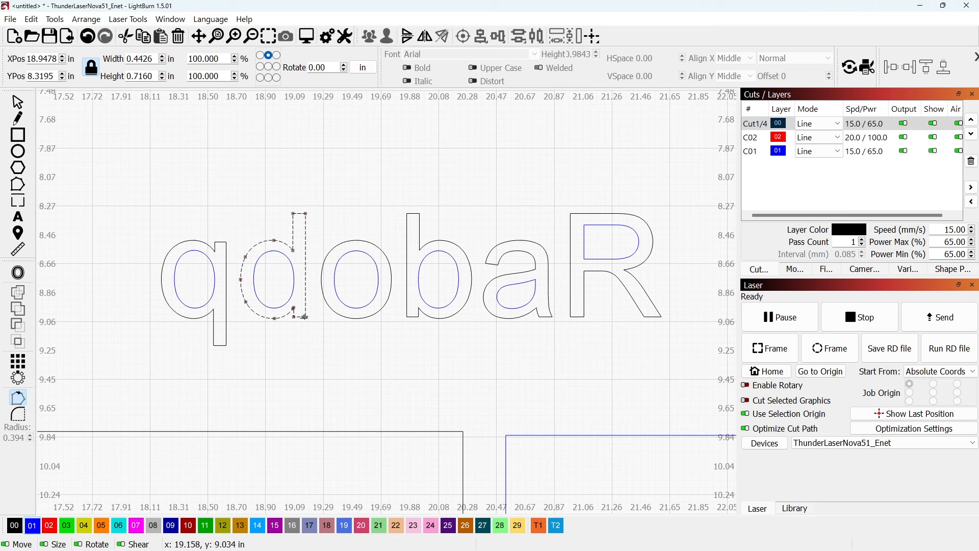
left_click(374, 314)
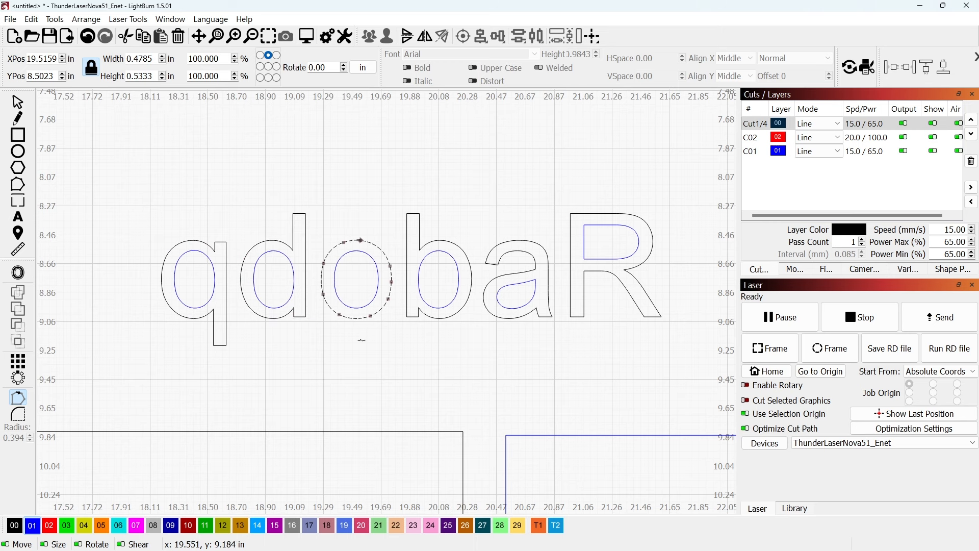
left_click(372, 317)
left_click(408, 317)
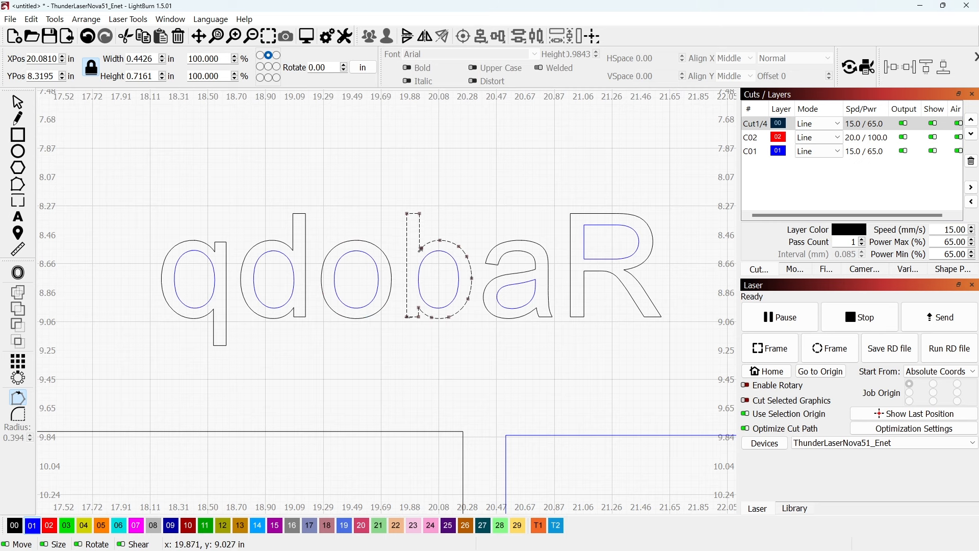
key("s")
left_click(536, 314)
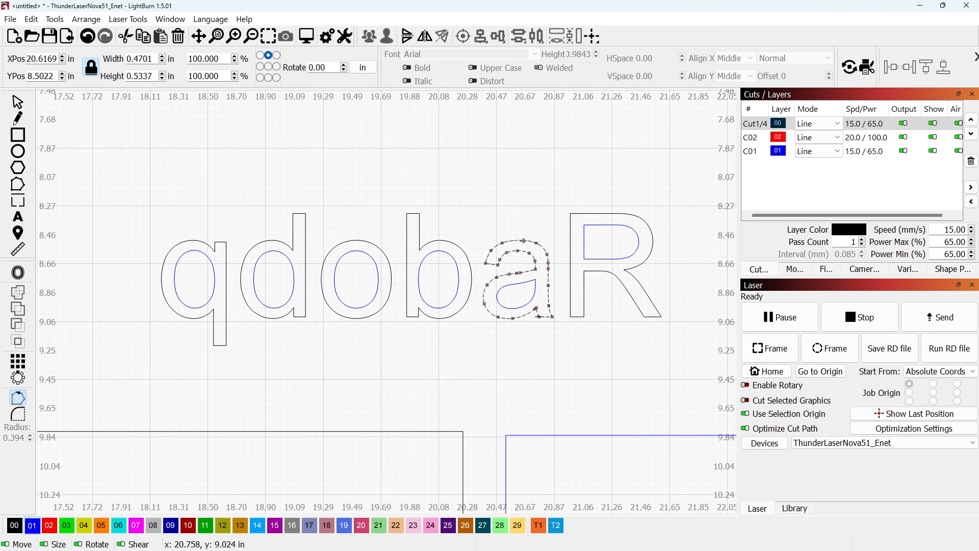
left_click(575, 317)
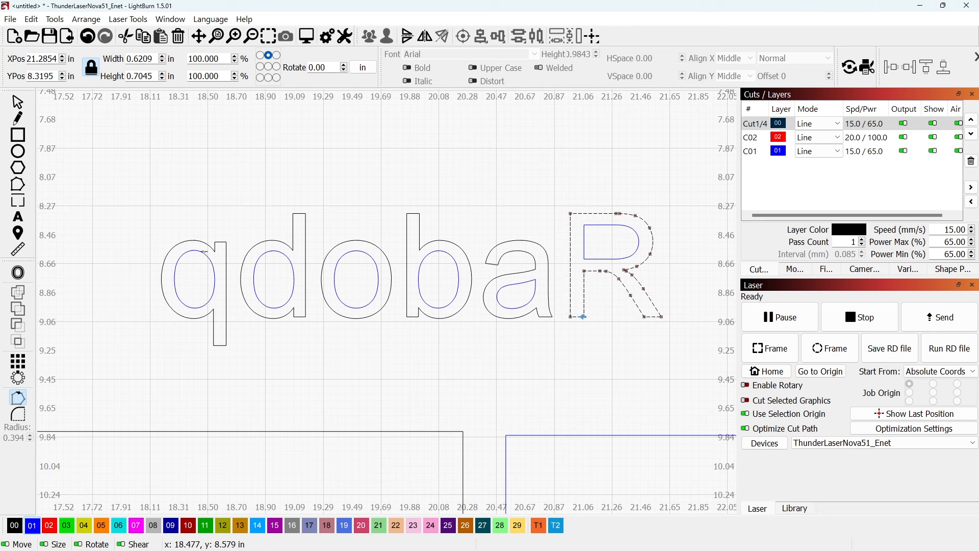
- Set the start points of the inner shapes of q, d, o and b on their left sides
left_click(212, 291)
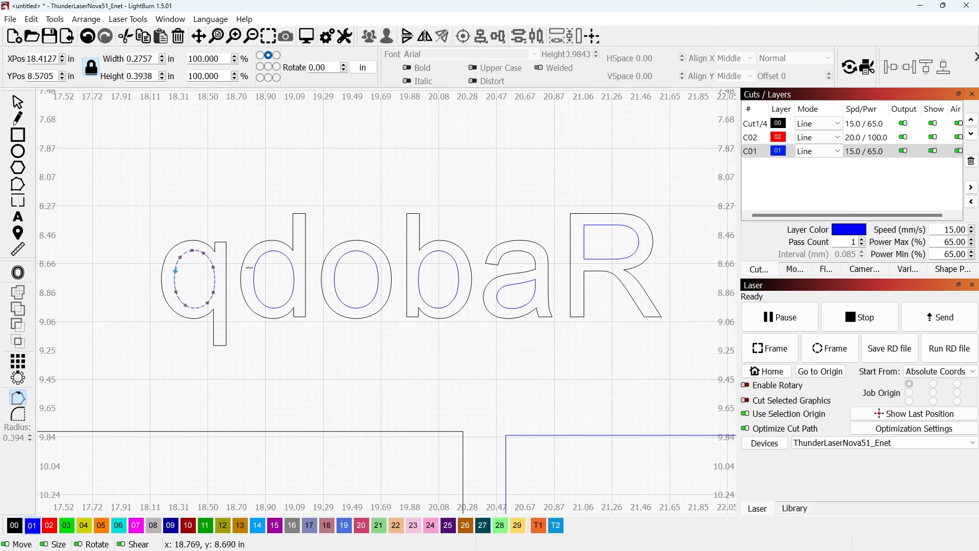
left_click(254, 271)
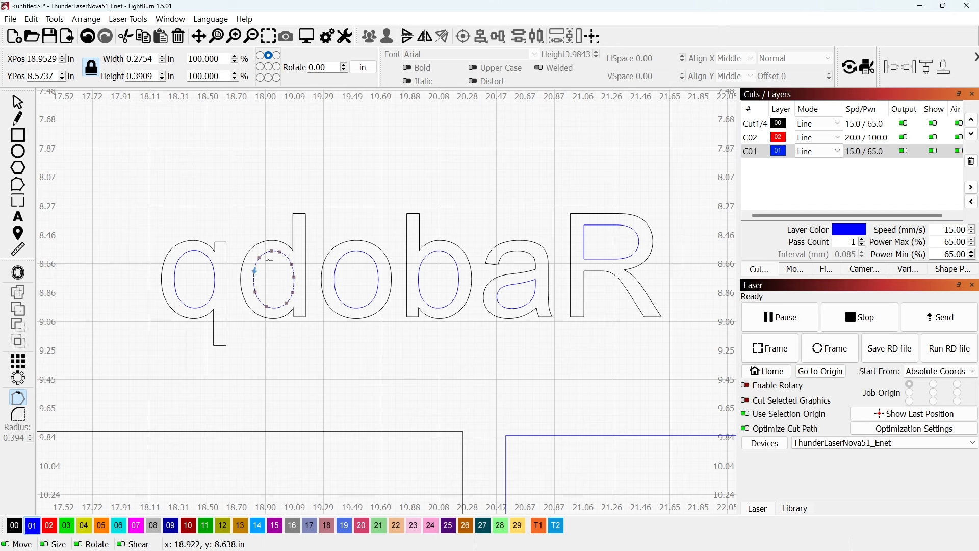
left_click(336, 270)
left_click(460, 260)
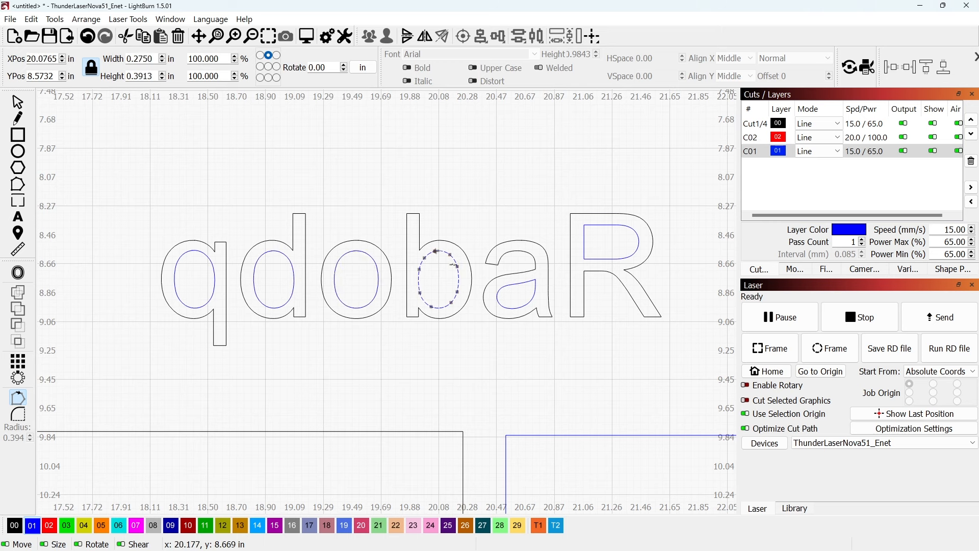
- Insert a node at the bottom of the a's inner shape and make it that shape's start point
left_click(521, 284)
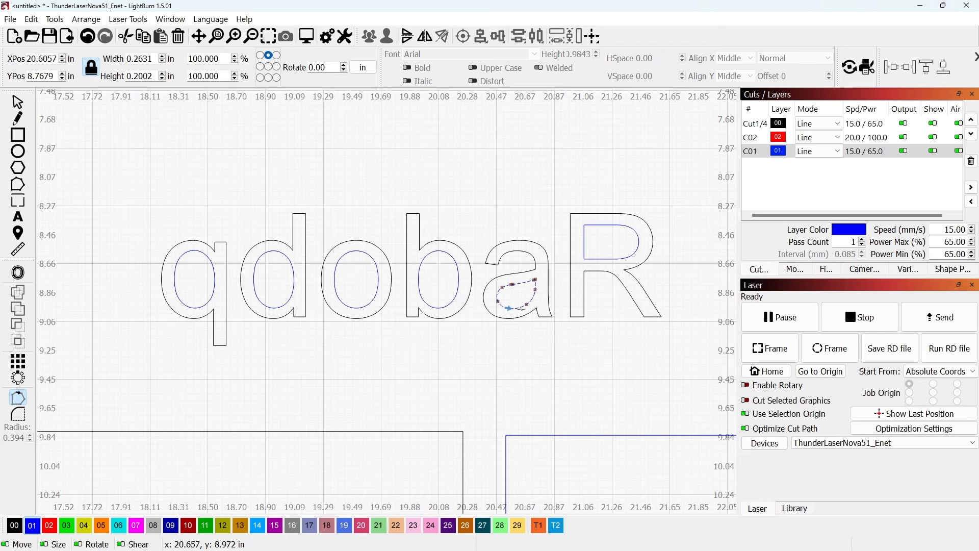
left_click(18, 184)
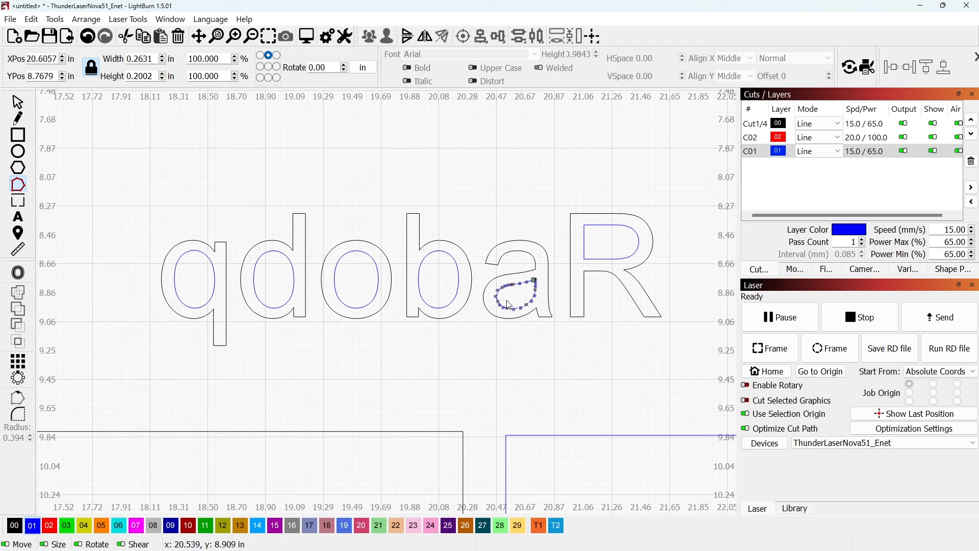
scroll(522, 306, "up", 2)
scroll(522, 306, "up", 2)
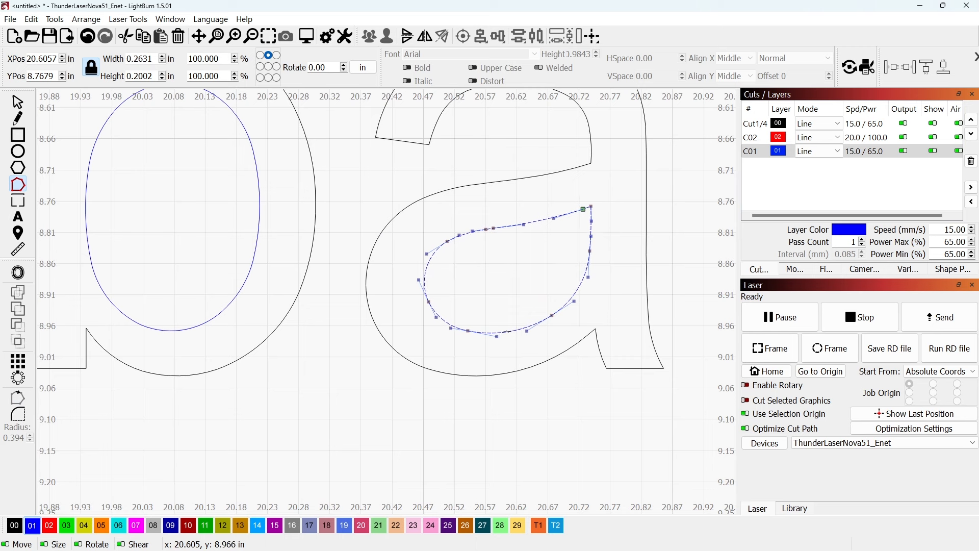
key("i")
left_click(18, 102)
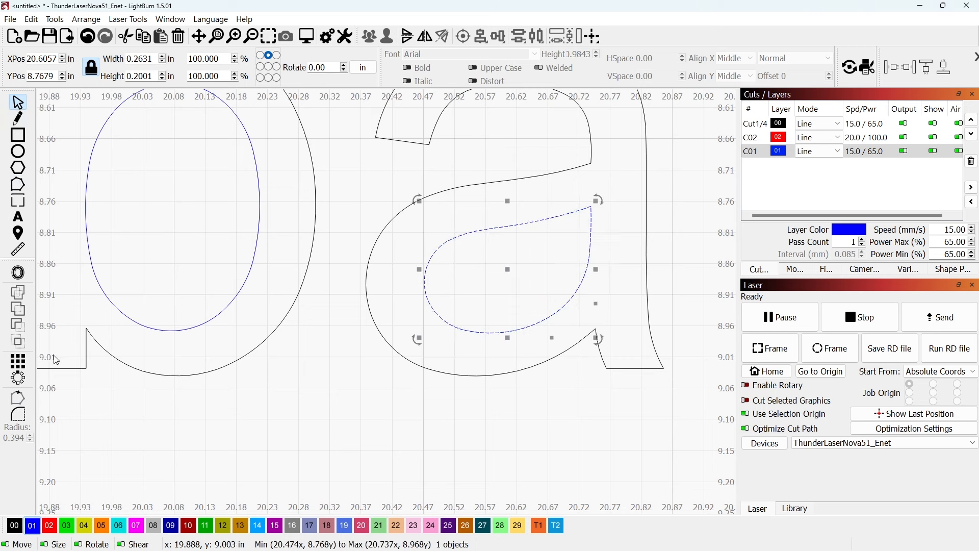
left_click(17, 398)
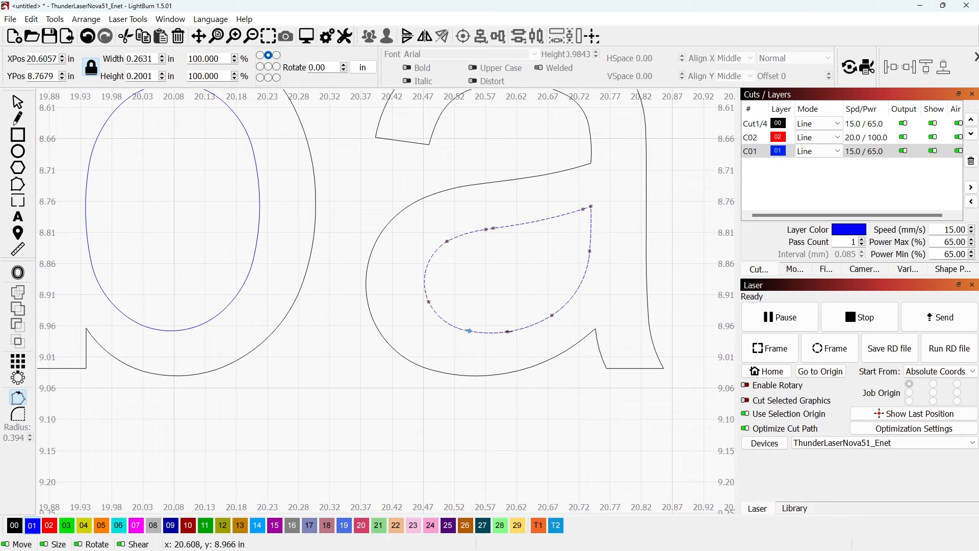
- Set the start point of the R's inner shape on its bottom edge
scroll(394, 377, "down", 3)
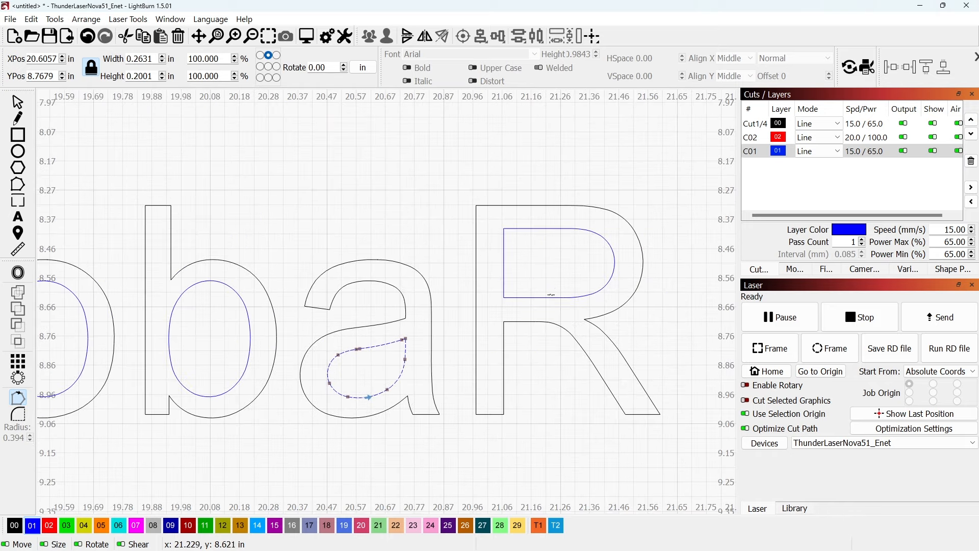
left_click(551, 295)
key("s")
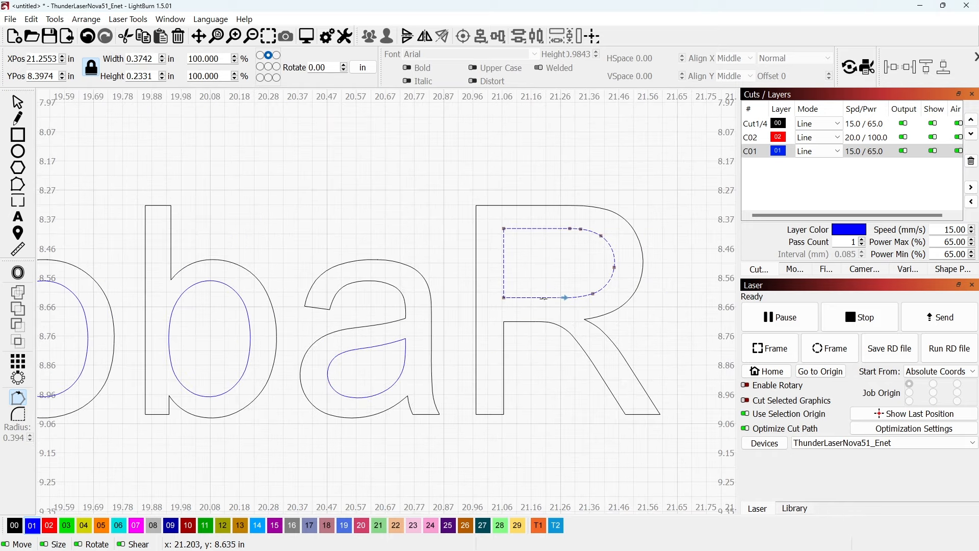
- Set the start points of the right-hand and left-hand squares to their upper-left corners
scroll(515, 302, "down", 6)
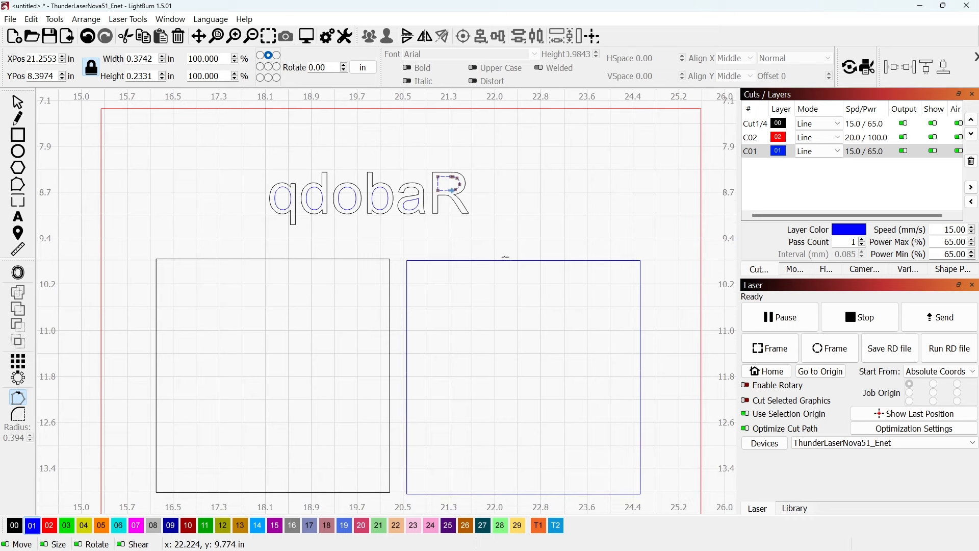
left_click(497, 260)
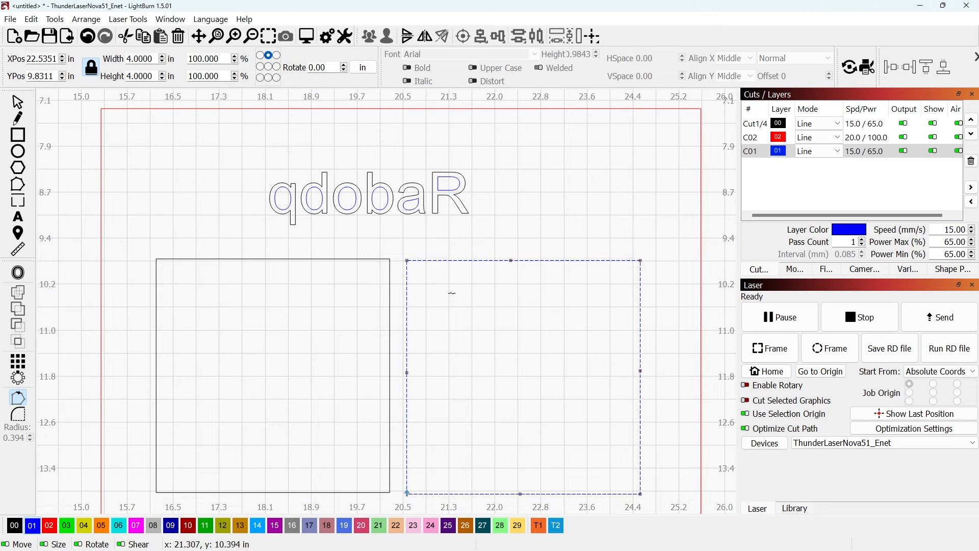
scroll(452, 293, "down", 3)
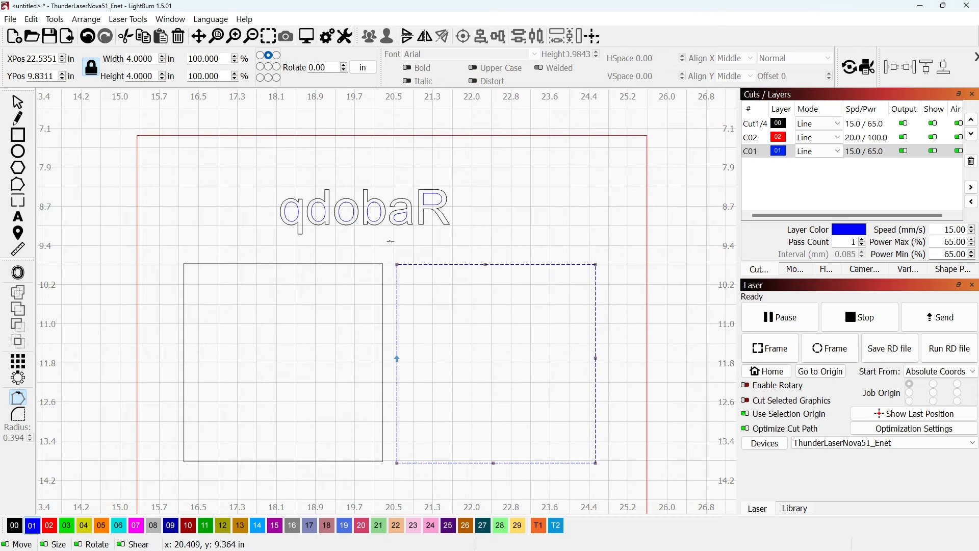
scroll(401, 267, "up", 5)
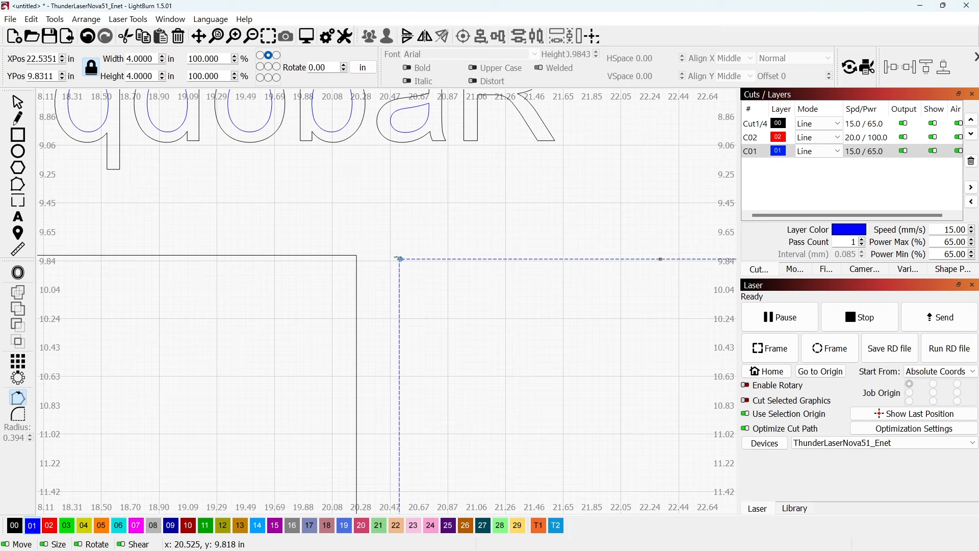
scroll(397, 258, "down", 5)
scroll(479, 310, "up", 3)
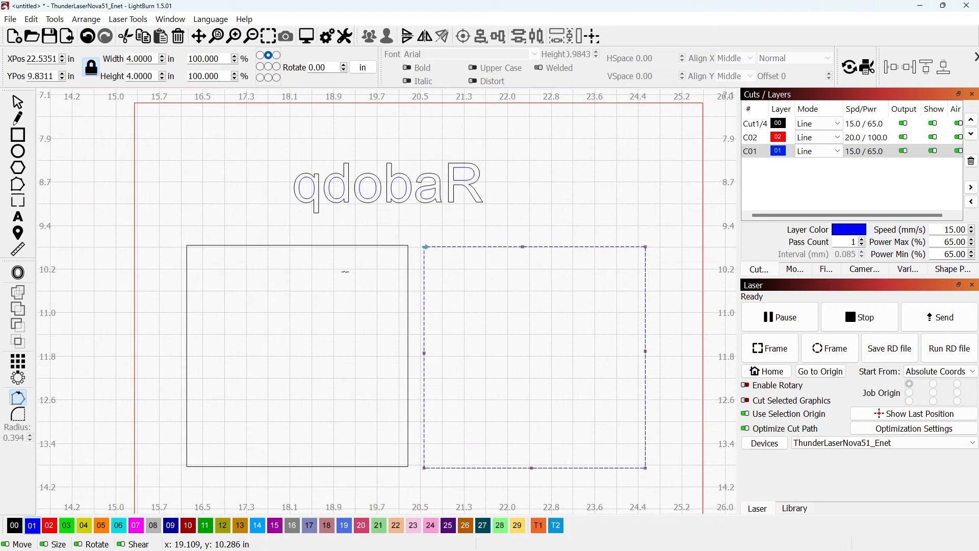
left_click(287, 245)
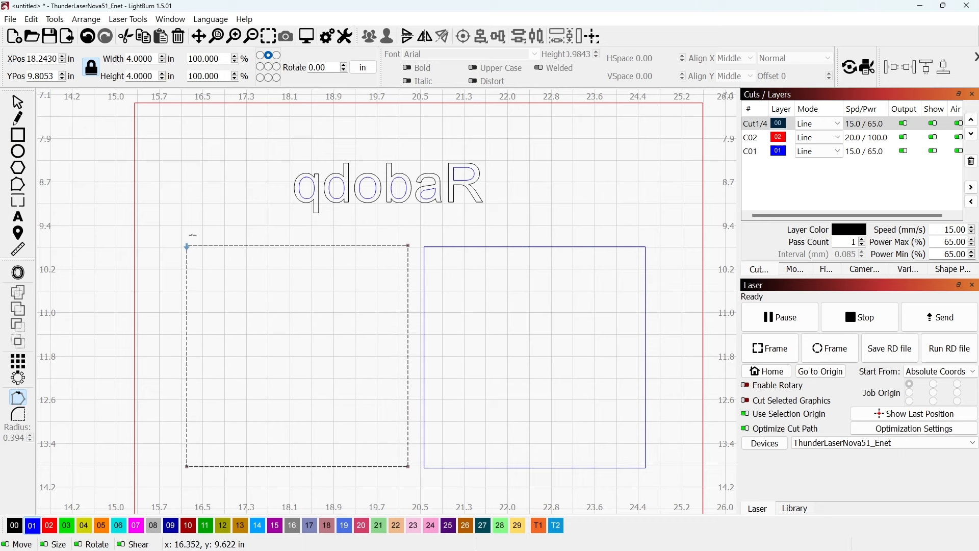
- Select the text and both squares, preview the cut, and inspect the lead-in and lead-out arcs on the letters and square corners
left_click(18, 103)
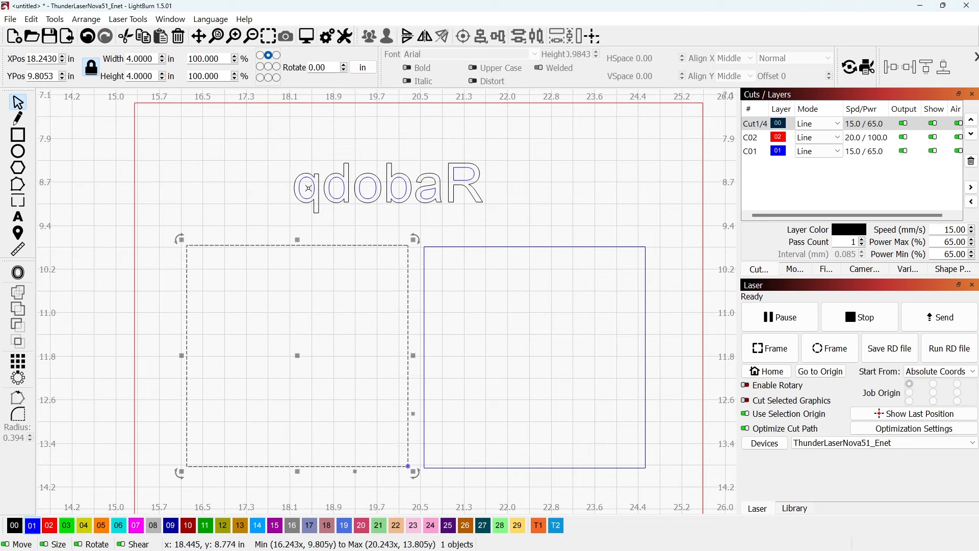
left_click(562, 183)
left_click_drag(627, 134, 441, 342)
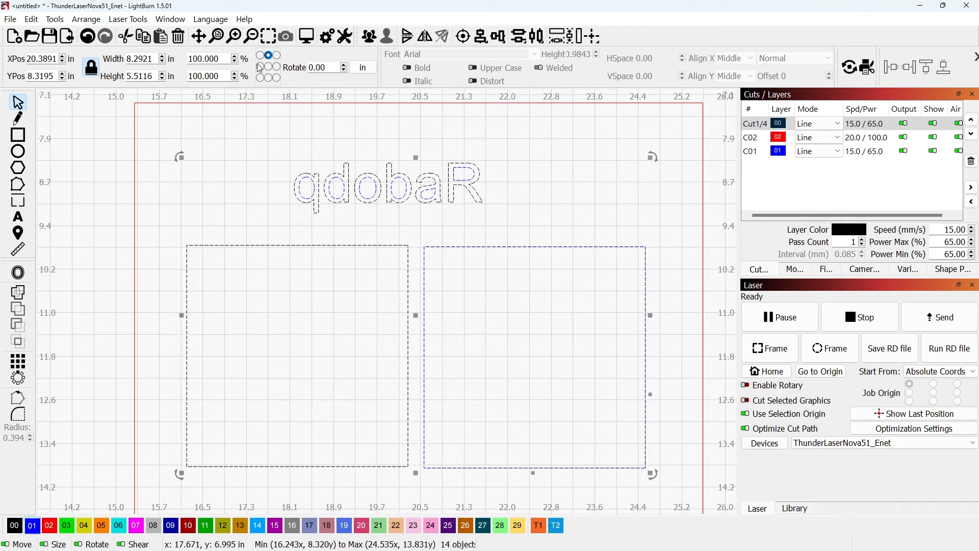
key("alt+p")
scroll(462, 207, "up", 5)
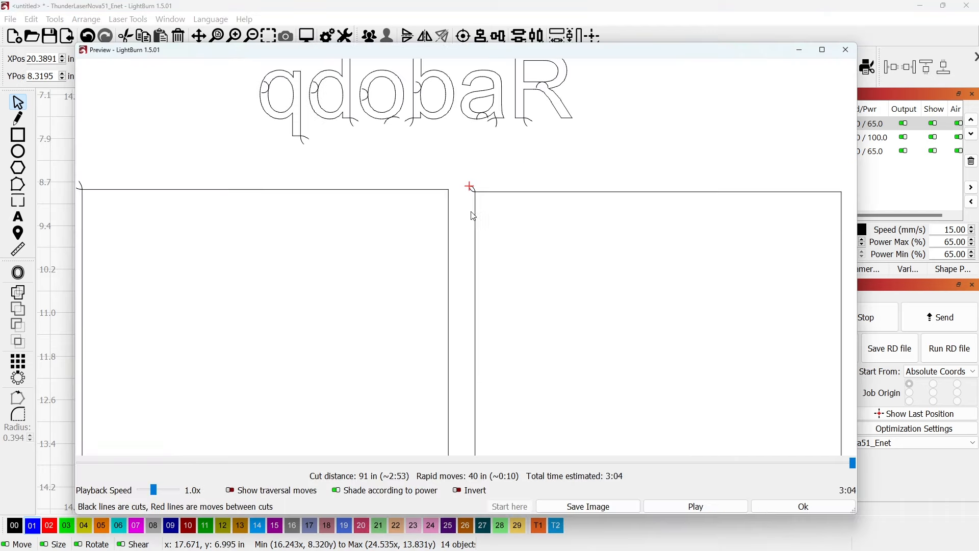
scroll(468, 262, "down", 5)
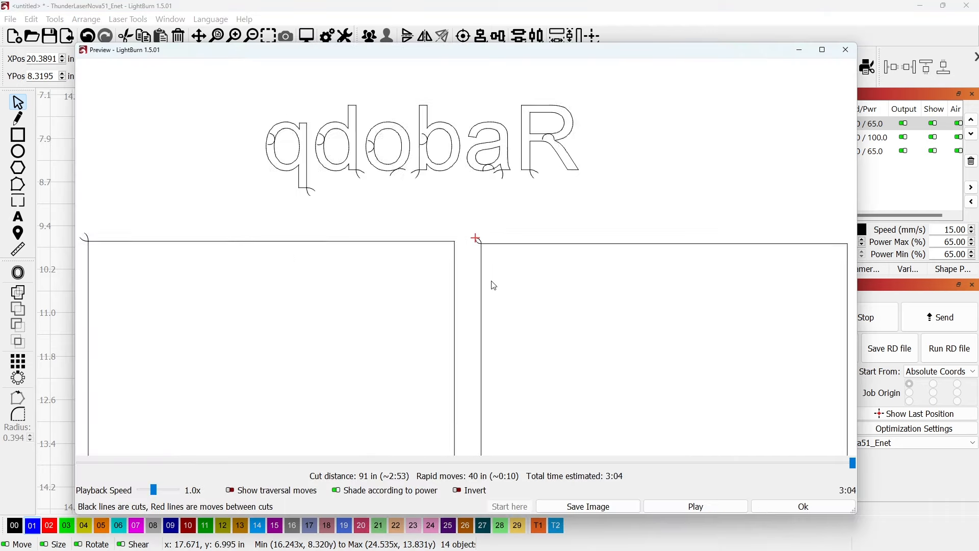
scroll(306, 352, "down", 4)
scroll(422, 352, "up", 6)
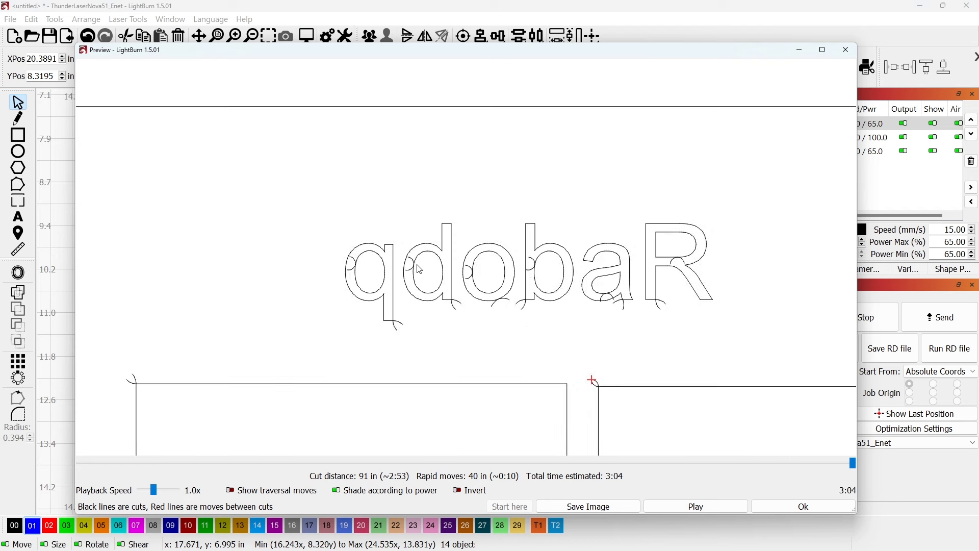
left_click_drag(493, 312, 432, 322)
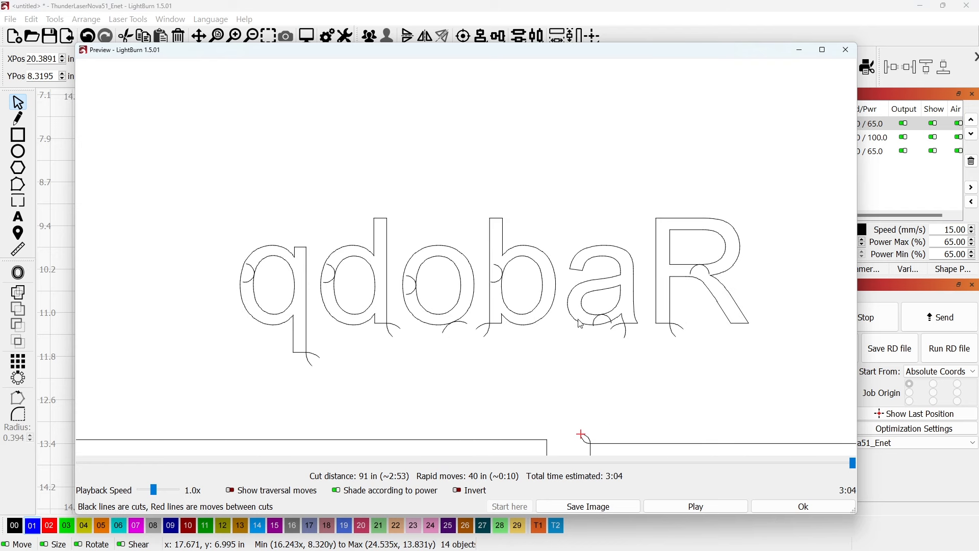
scroll(684, 322, "up", 1)
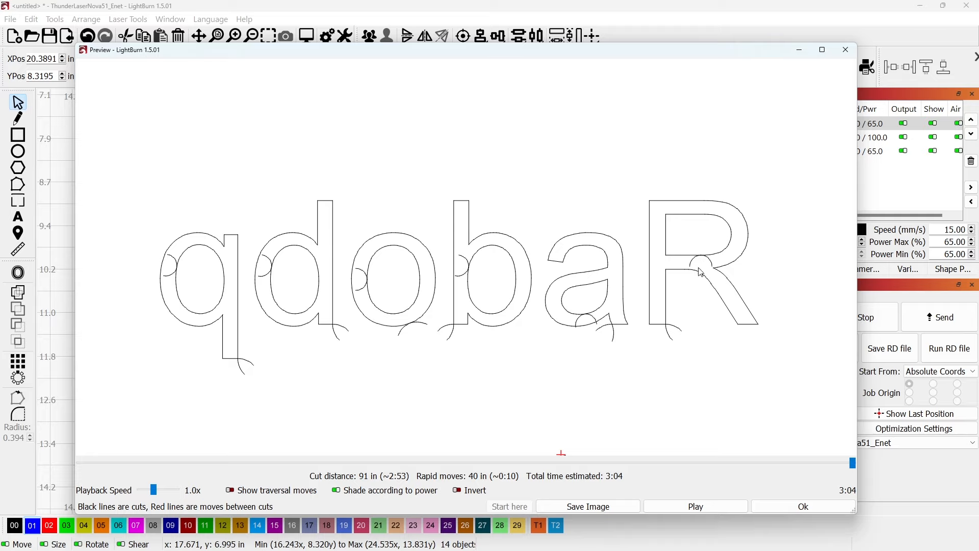
left_click(845, 51)
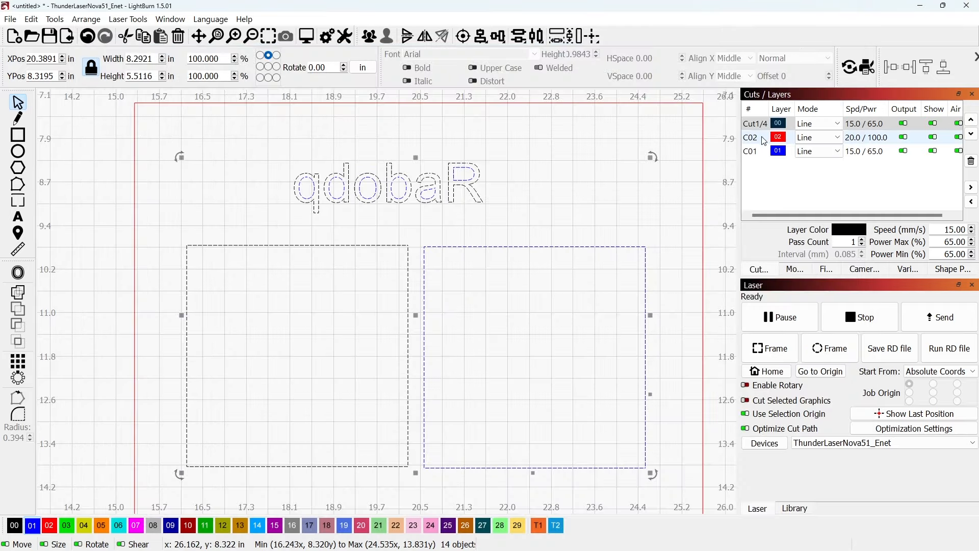
- Move layer C01 above C02 in the cut order and set its lead-in angle to -90
left_click(759, 151)
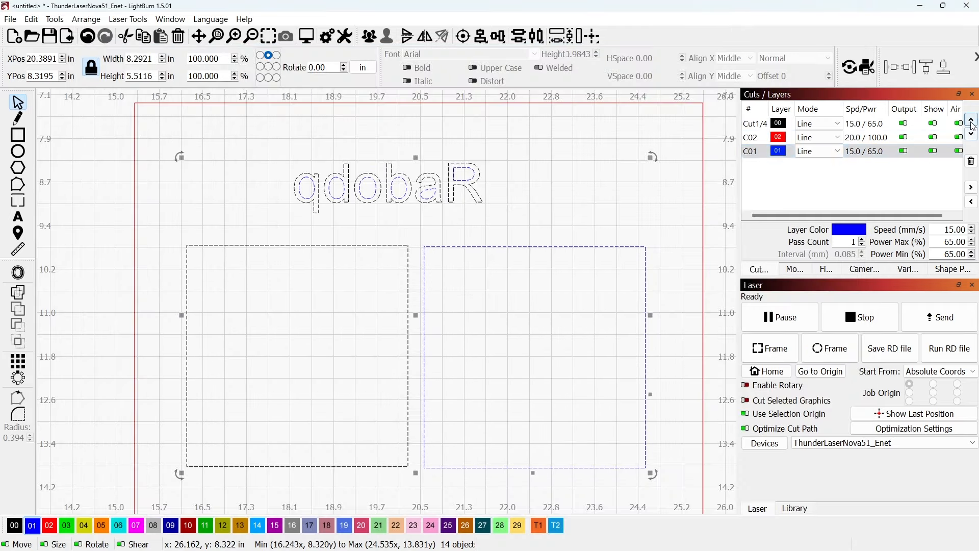
left_click_drag(759, 151, 763, 142)
double_click(763, 142)
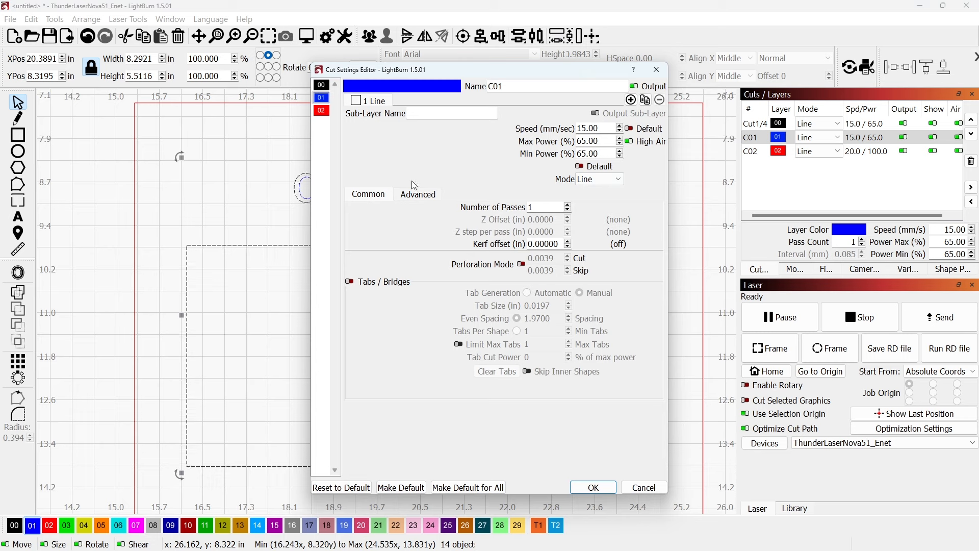
left_click(400, 193)
double_click(592, 277)
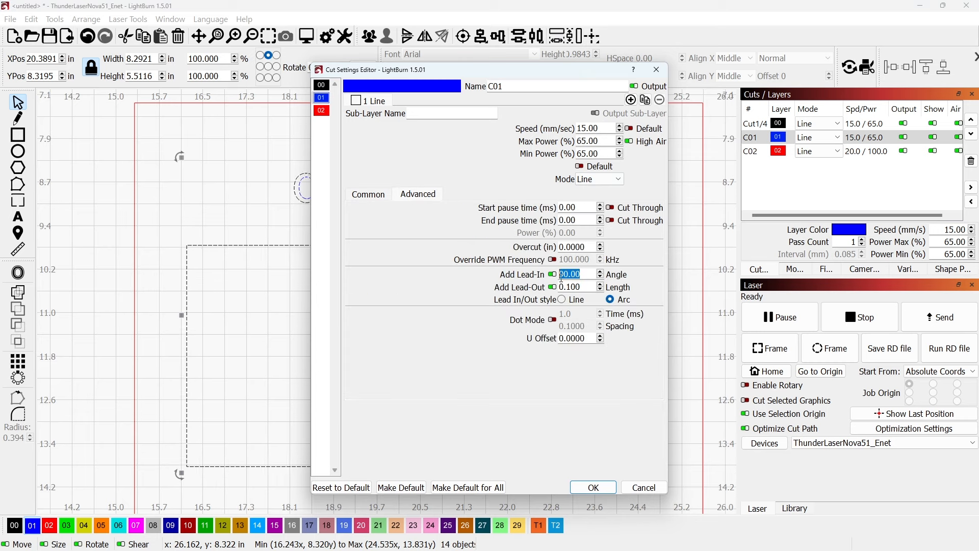
type("-90")
left_click(592, 487)
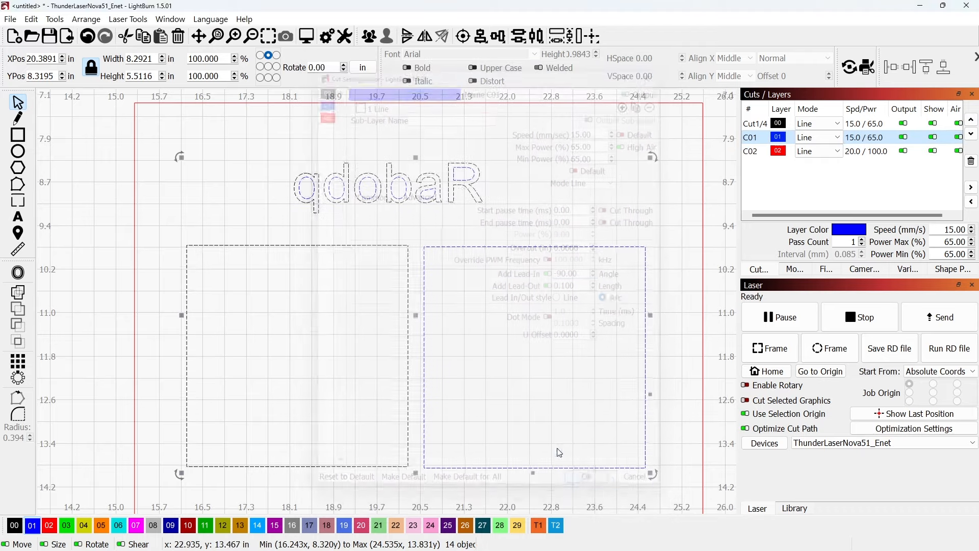
- Select the text, preview the cut, and inspect the arcs inside the inner shapes of the letters
left_click_drag(538, 144, 279, 227)
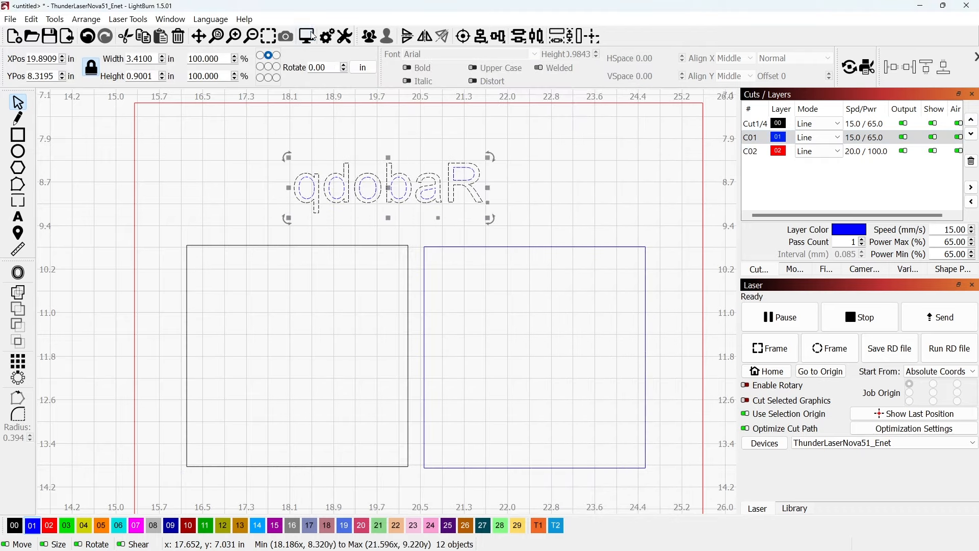
key("alt+p")
scroll(502, 193, "up", 3)
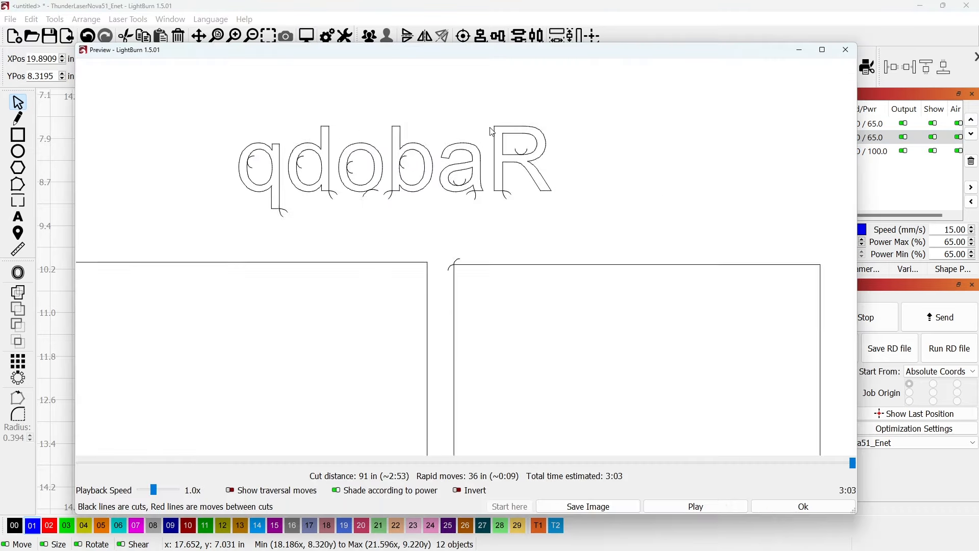
scroll(249, 242, "up", 3)
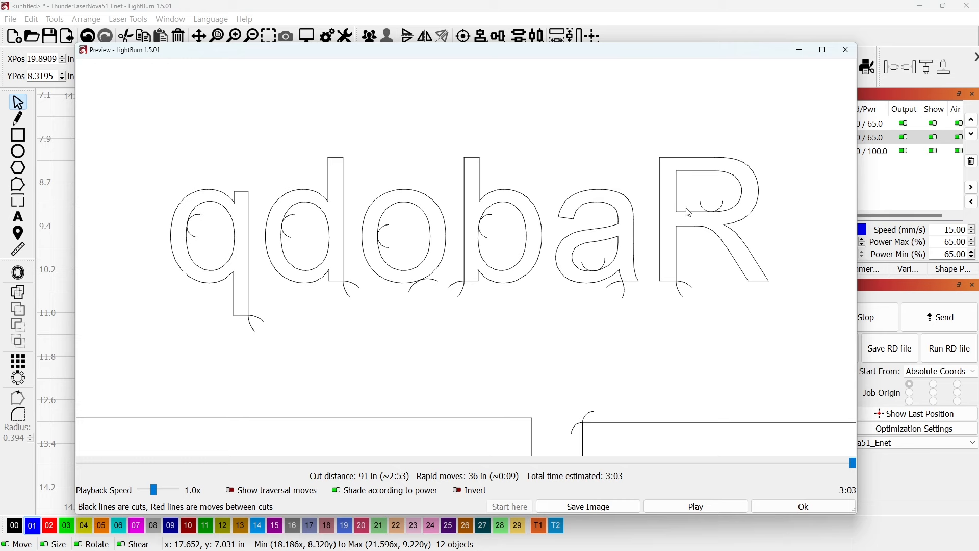
left_click(848, 52)
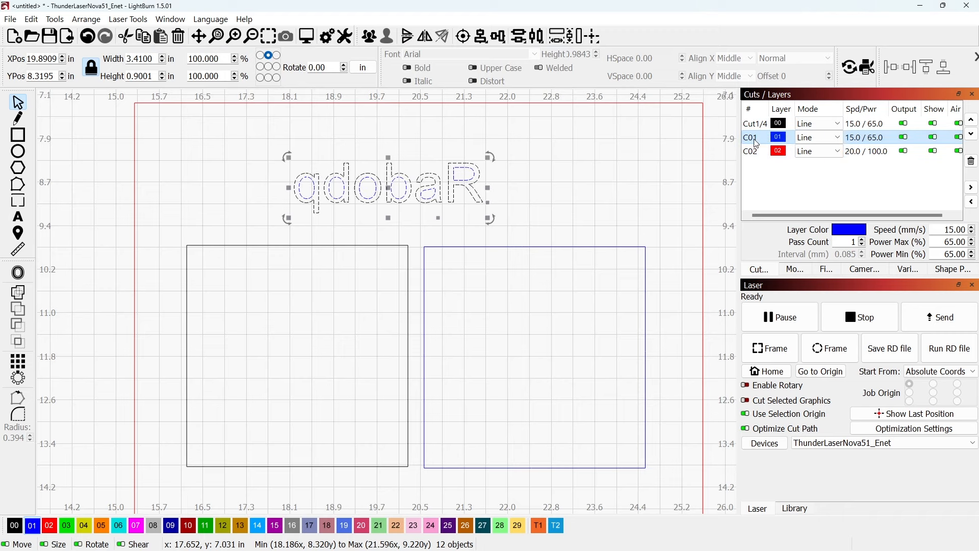
- Set the lead-in and lead-out length of layer C01 to 0.15
double_click(754, 138)
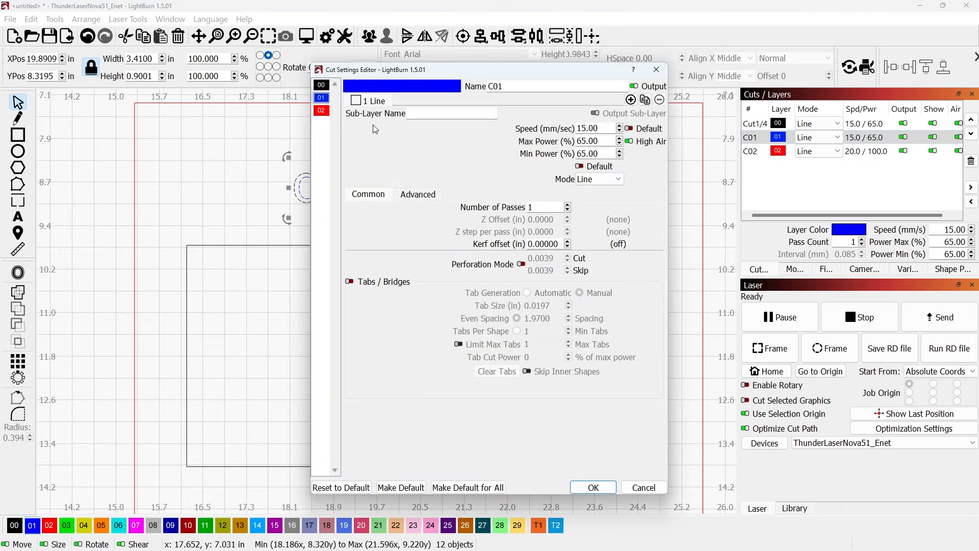
left_click(434, 198)
left_click_drag(572, 287, 607, 288)
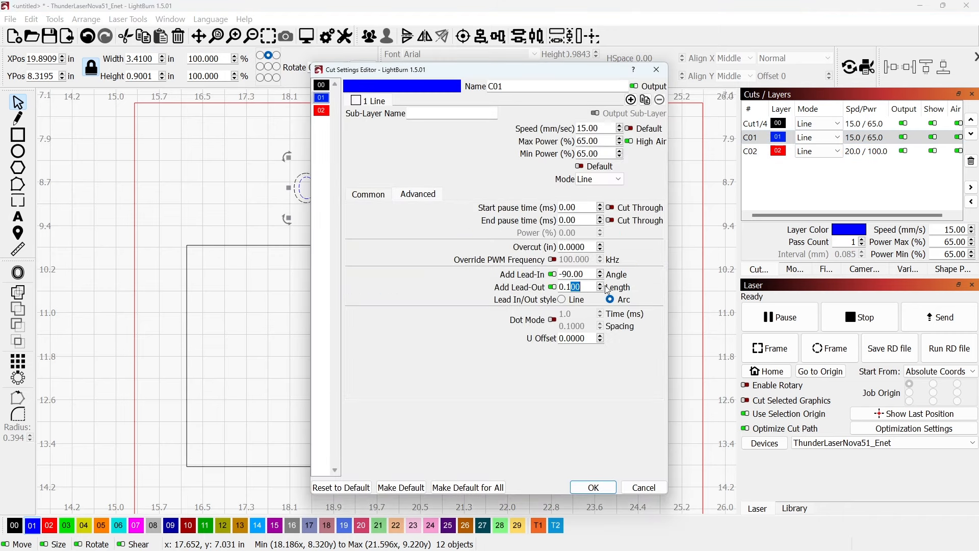
type("5")
left_click(594, 487)
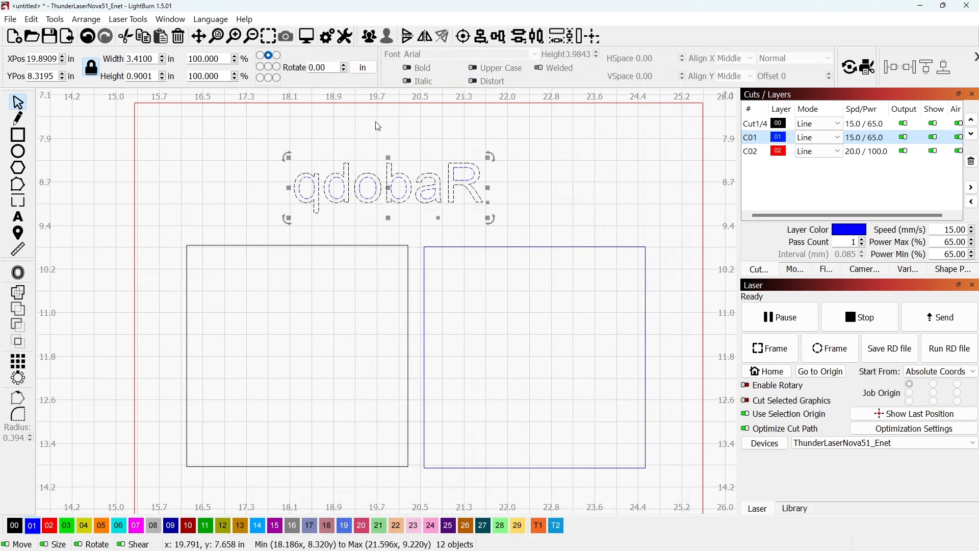
- Preview the cut again and check how far the lengthened inner arcs reach inside each letter
key("alt+p")
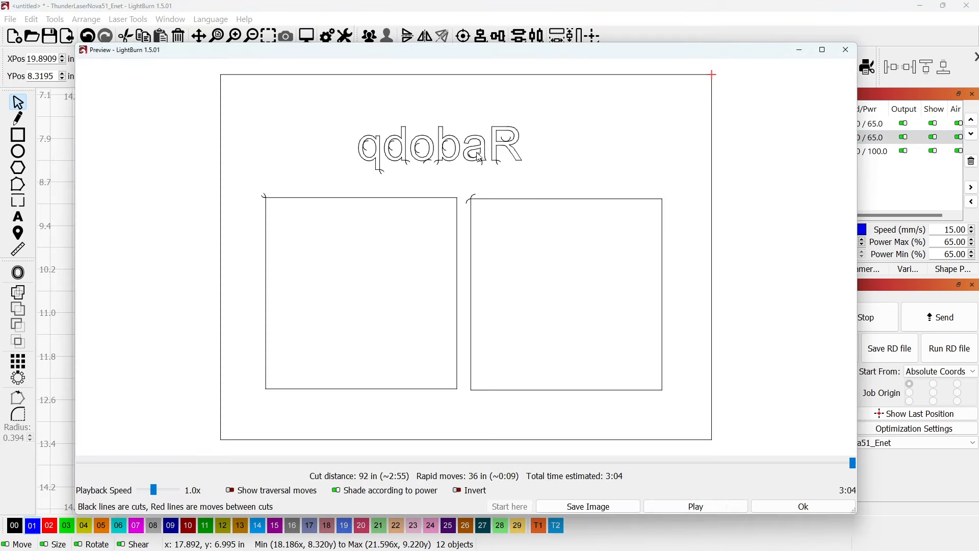
scroll(490, 119, "up", 5)
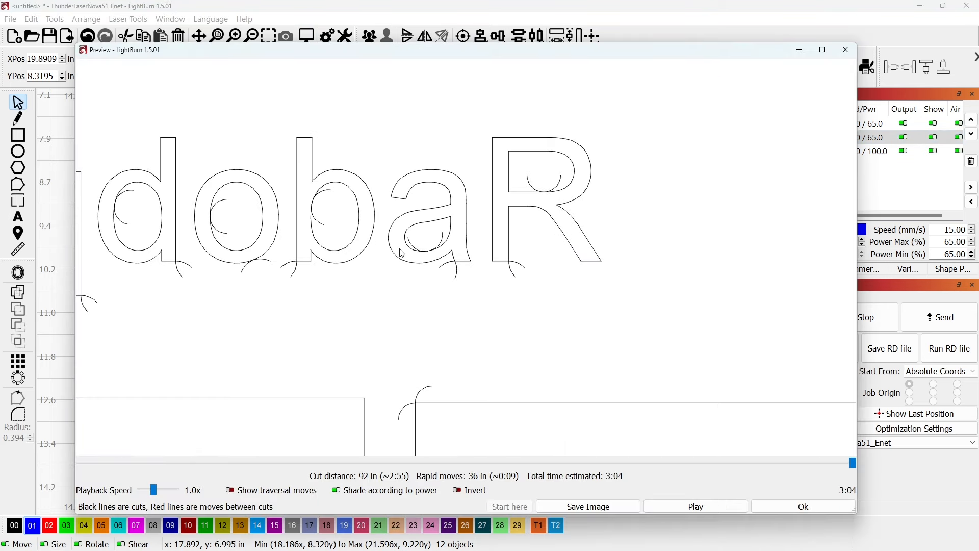
left_click_drag(362, 207, 464, 226)
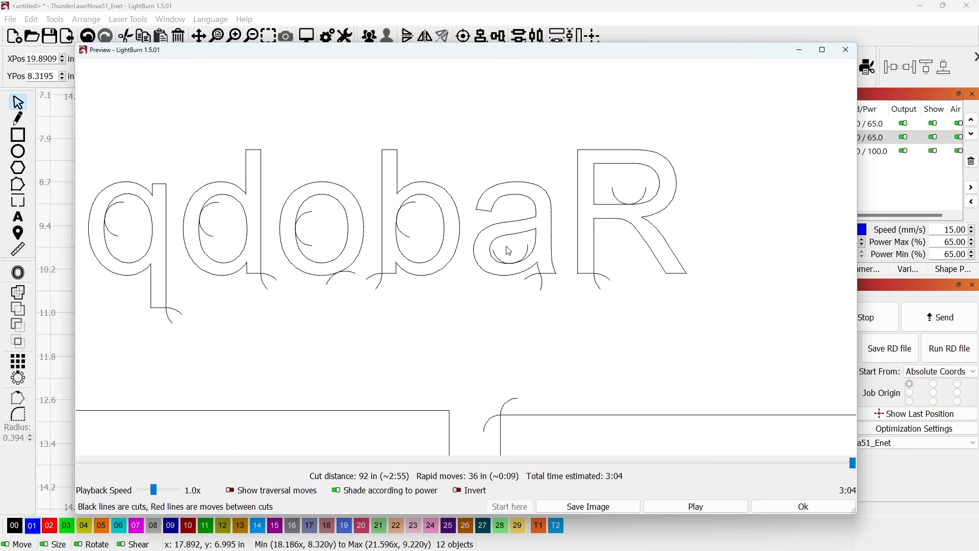
left_click(846, 49)
- Set the lead-in and lead-out length of layer C01 to 0.12
double_click(751, 137)
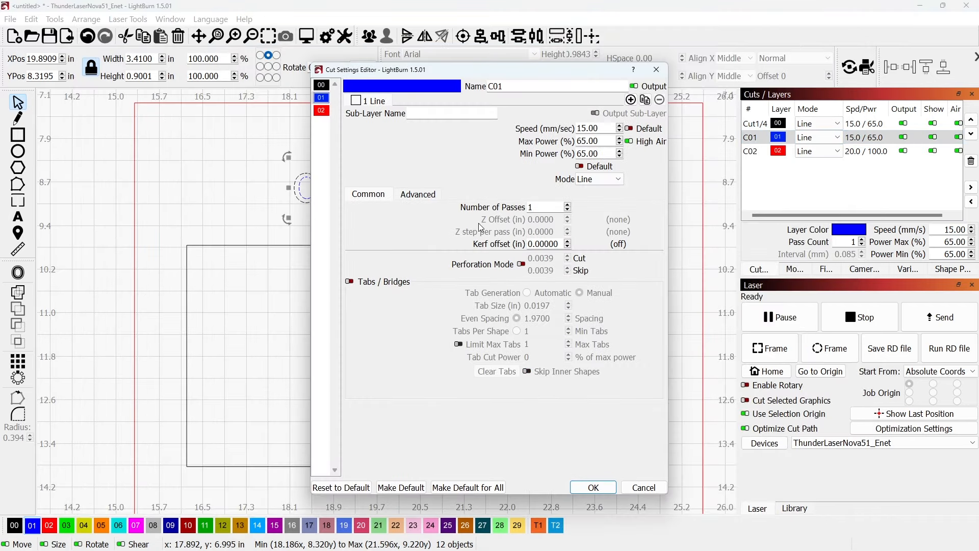
left_click(418, 194)
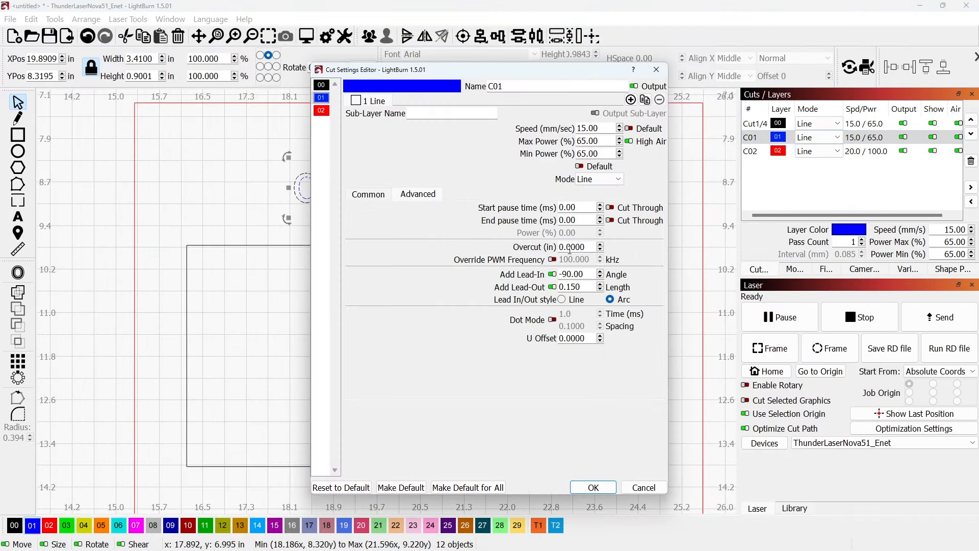
double_click(573, 287)
type("12")
left_click(593, 487)
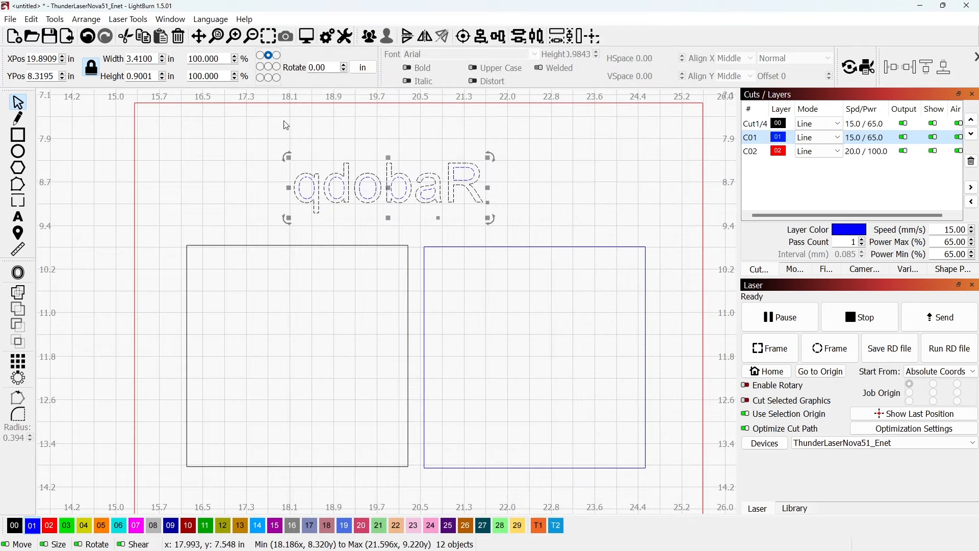
- Preview the cut with the shortened leads and check that the inner arcs fit inside the letters
left_click(302, 38)
scroll(473, 149, "up", 3)
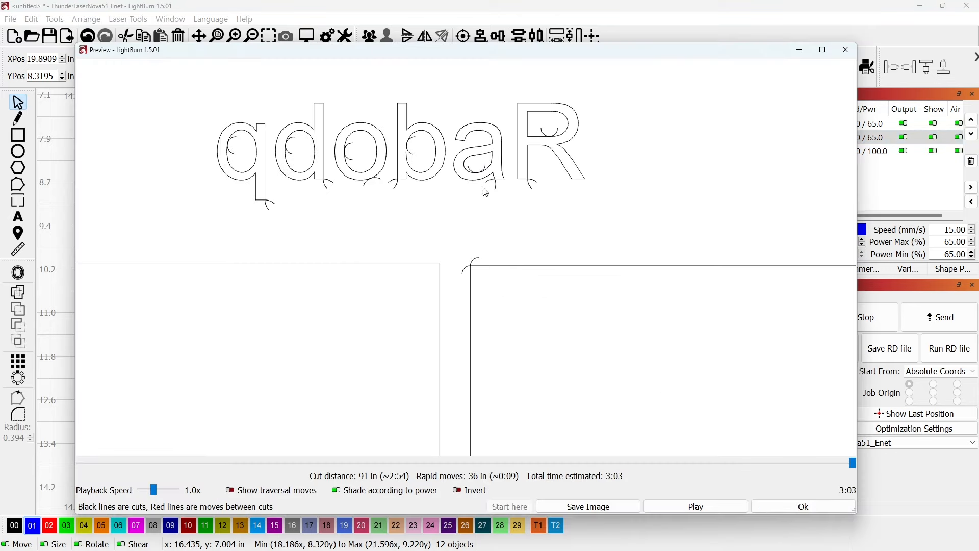
left_click(845, 50)
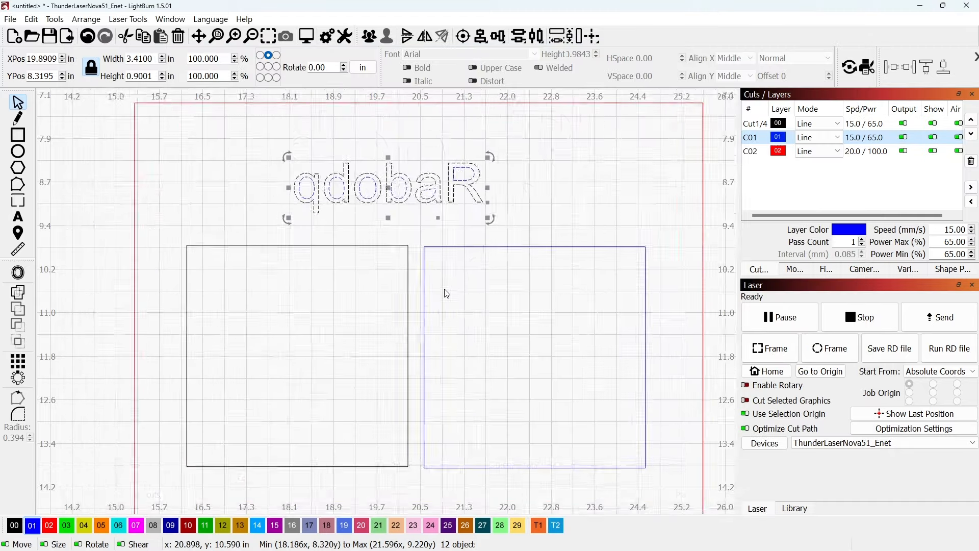
- Move the right-hand square's start point to the middle of its left edge and check its lead arc in the cut preview
scroll(447, 293, "down", 3)
left_click(520, 265)
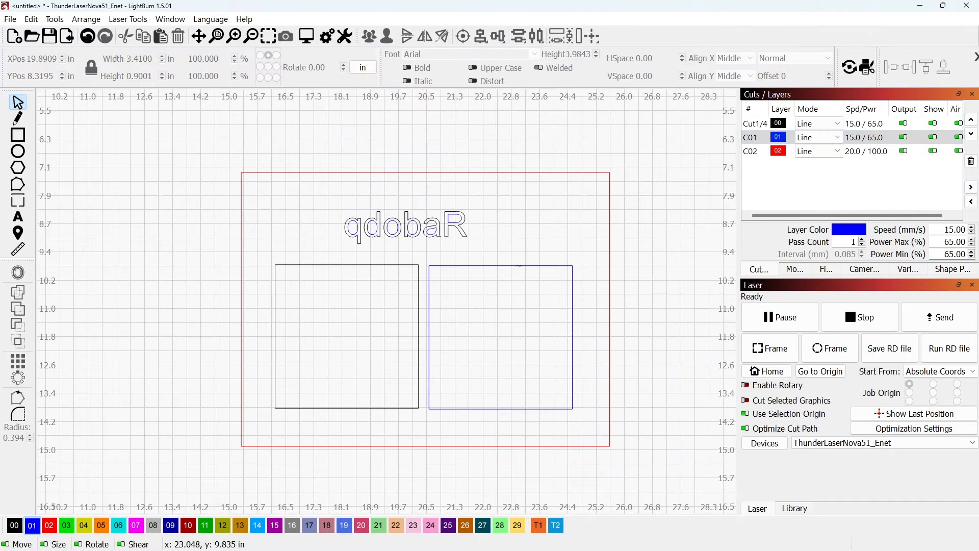
left_click(519, 265)
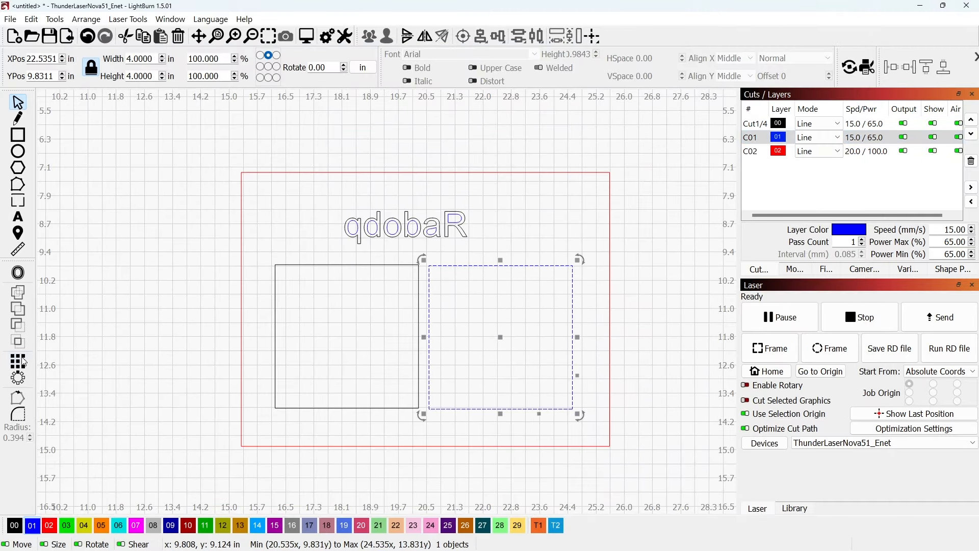
left_click(19, 398)
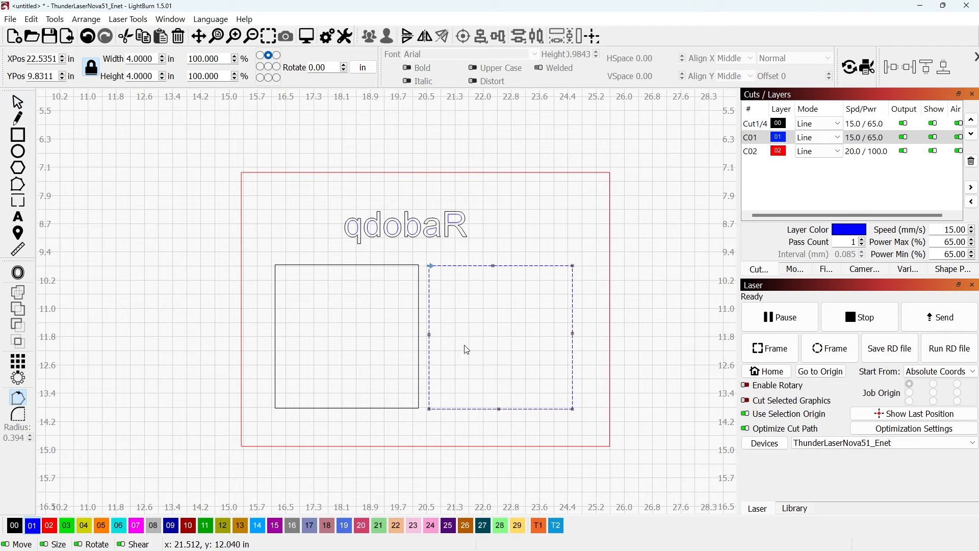
scroll(430, 339, "up", 2)
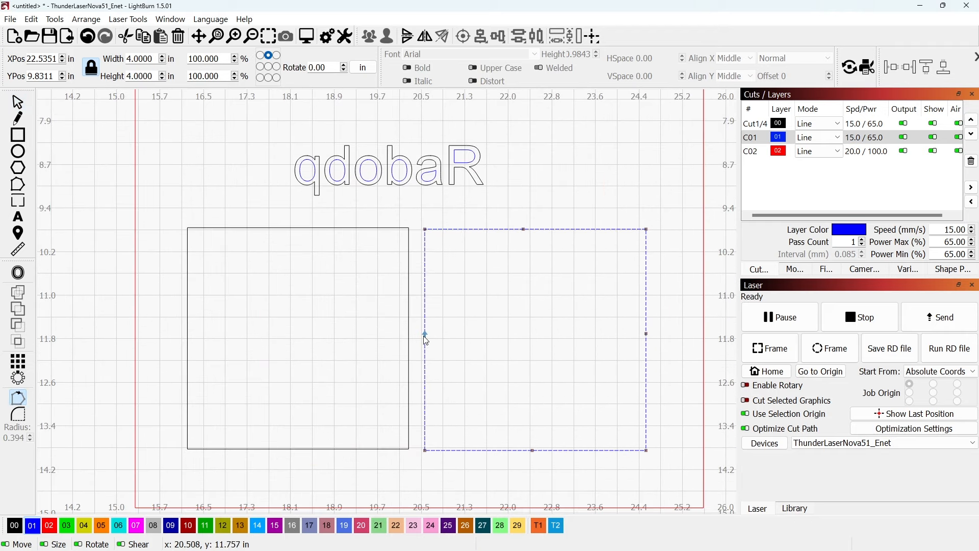
left_click(308, 46)
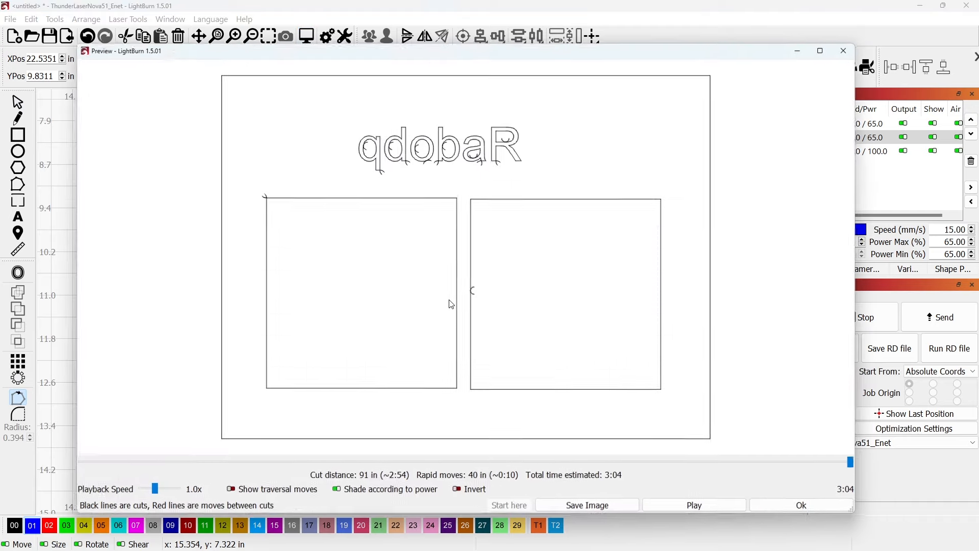
left_click(845, 51)
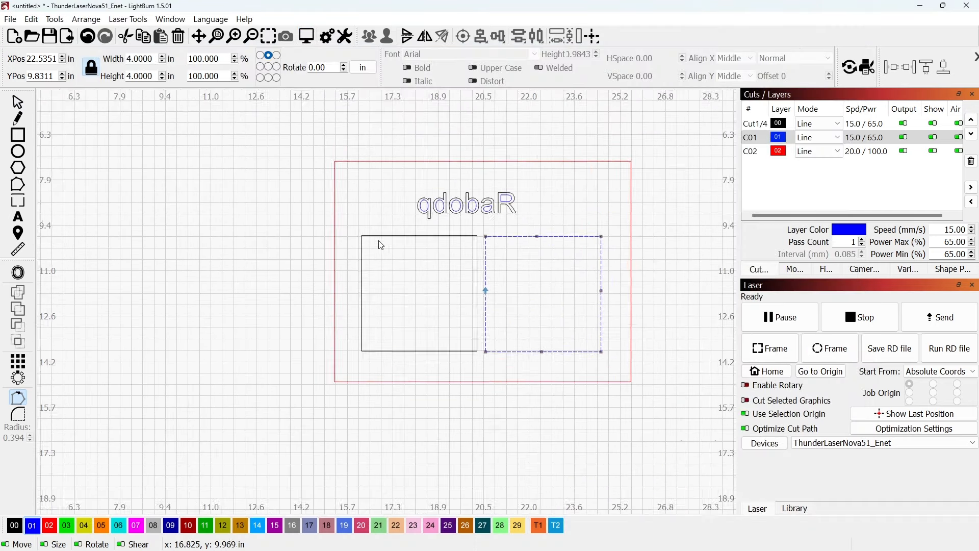
- Select the left-hand square and review the lead-in and lead-out settings of layer C01
scroll(380, 245, "up", 1)
left_click(406, 240)
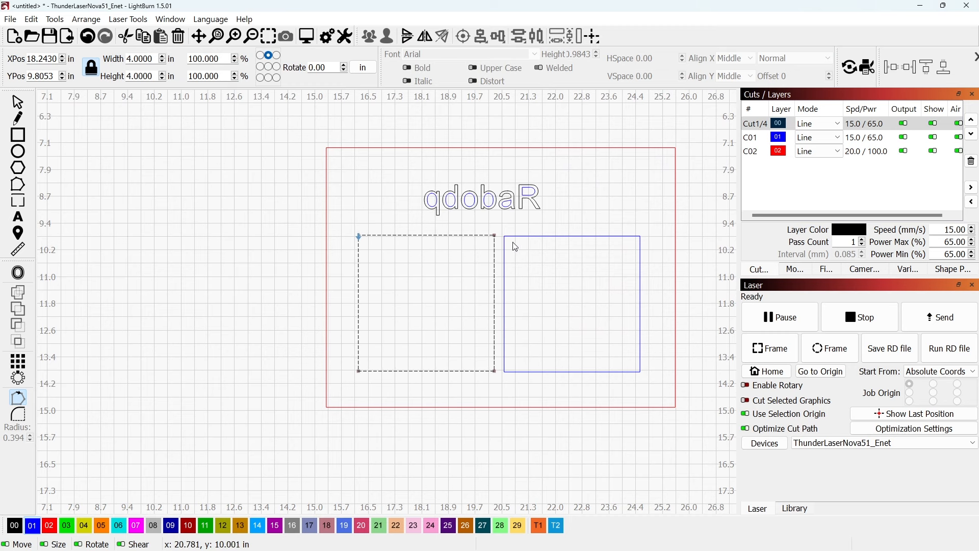
left_click(753, 138)
double_click(752, 138)
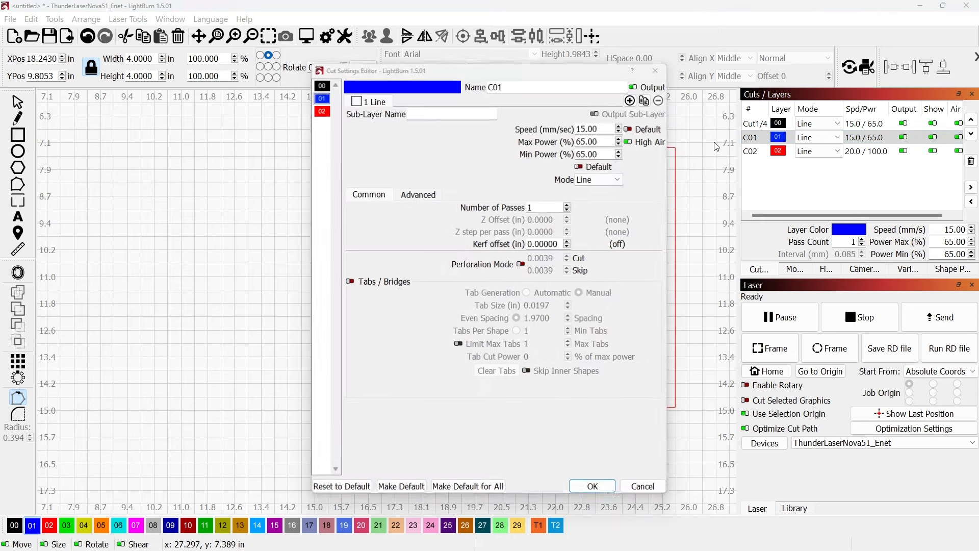
left_click(418, 194)
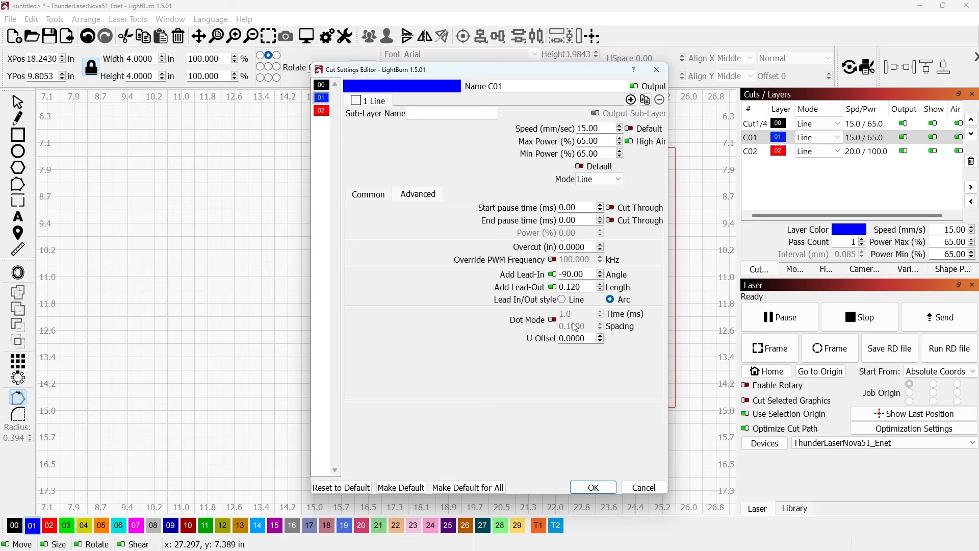
left_click(594, 488)
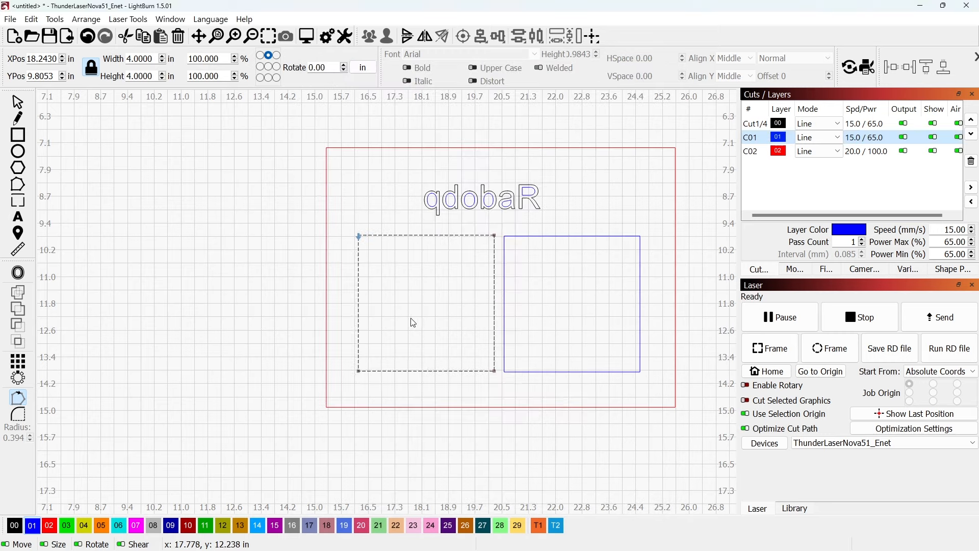
- Select the red outer border and review the lead-in and lead-out settings of its layer C02
scroll(392, 242, "up", 3)
scroll(381, 245, "down", 2)
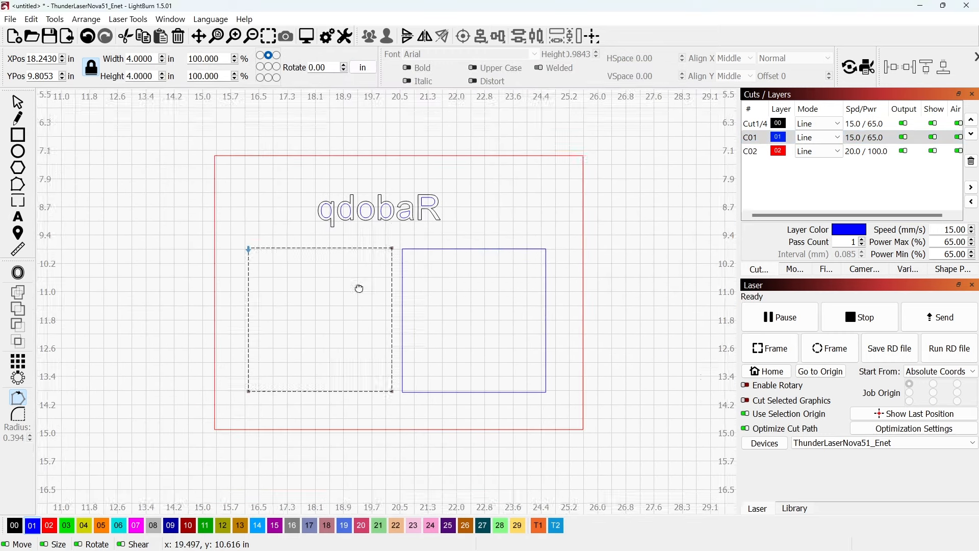
scroll(257, 234, "up", 2)
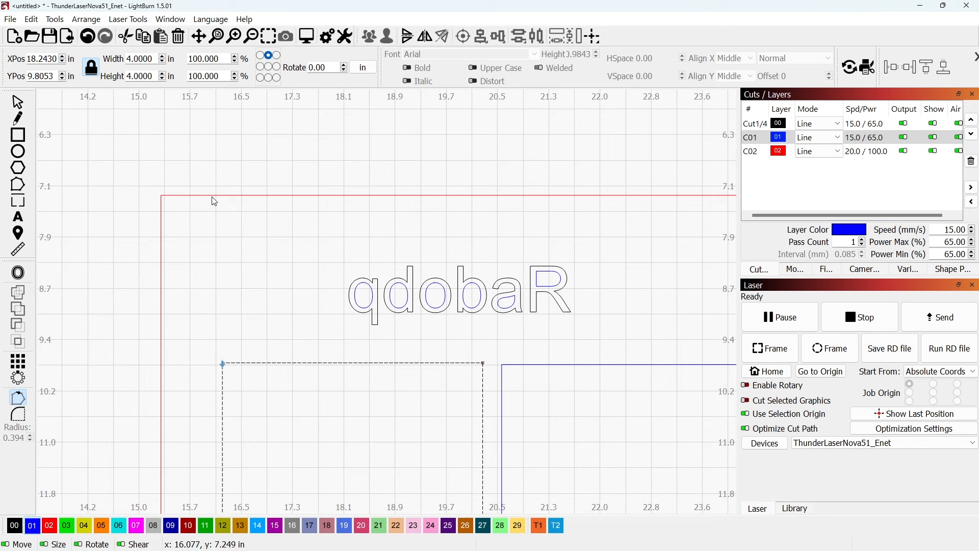
left_click(238, 196)
double_click(745, 153)
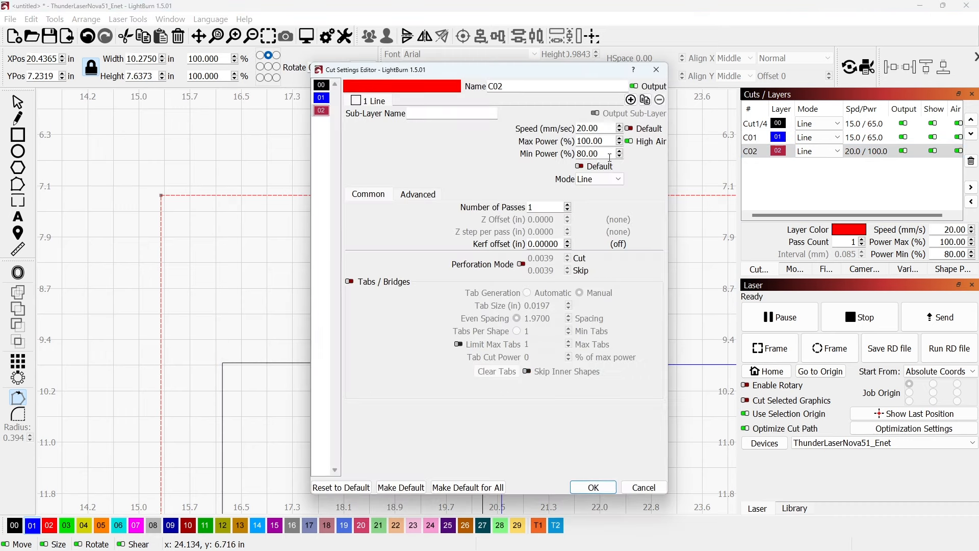
left_click(420, 196)
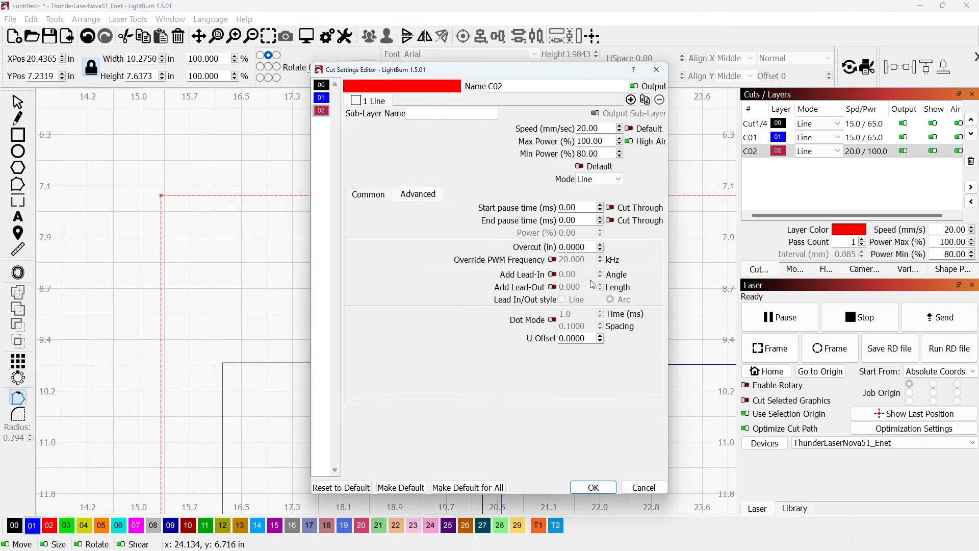
left_click(602, 487)
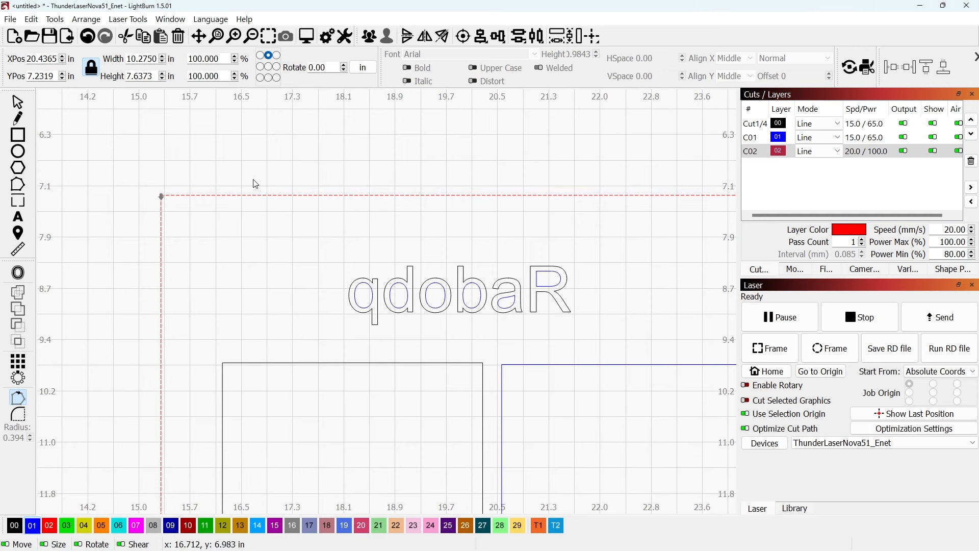
- Select the outer border's top, right, bottom and left edges one at a time to check that they are separate lines
key("Escape")
left_click(235, 196)
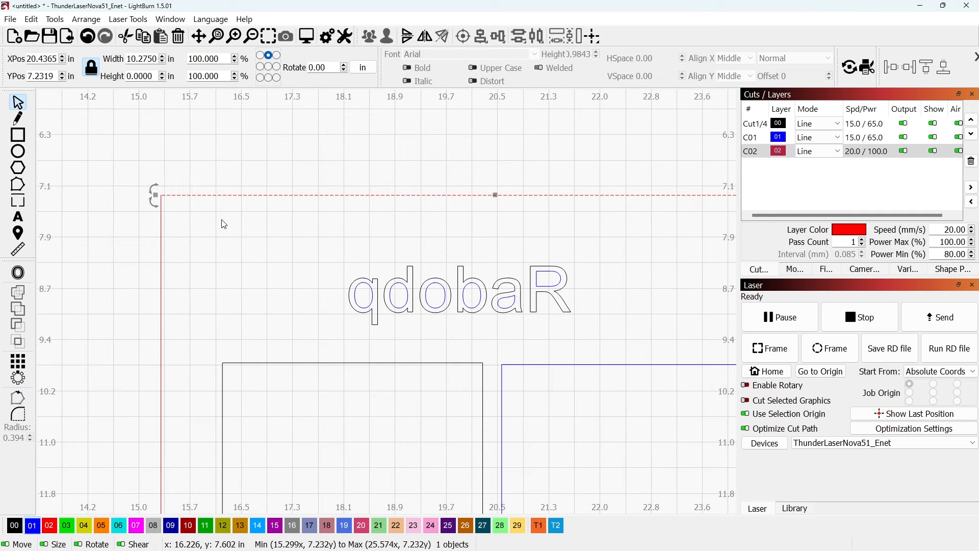
scroll(298, 198, "down", 3)
left_click(437, 311)
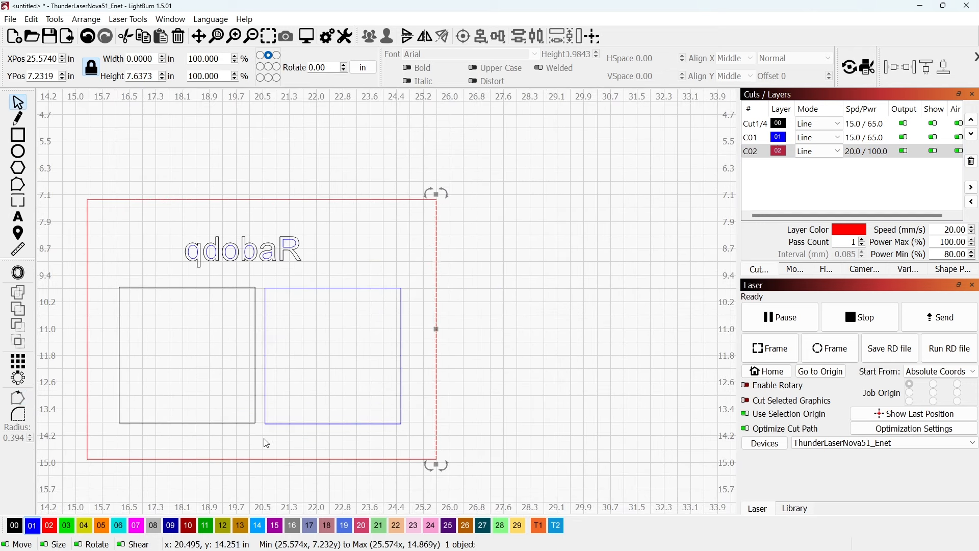
left_click(179, 455)
left_click(84, 283)
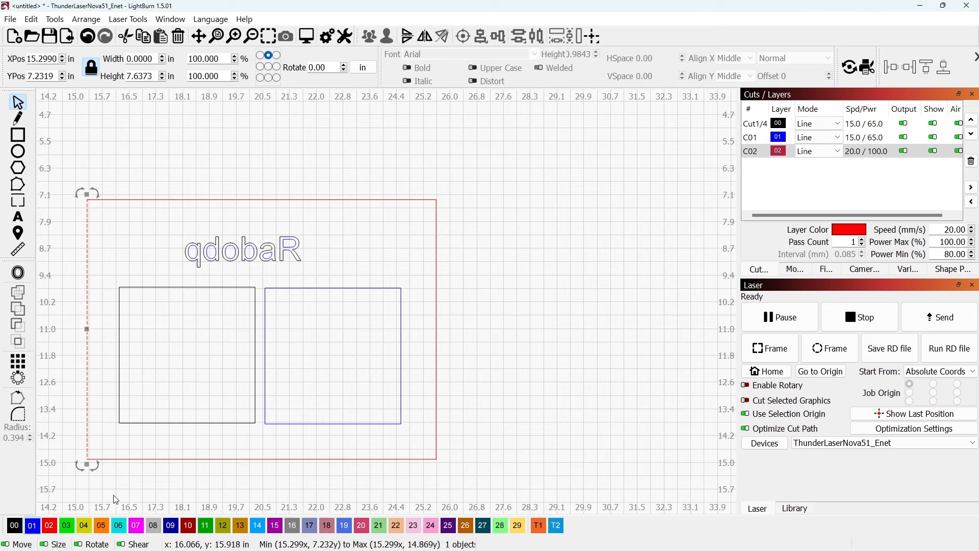
left_click(75, 228)
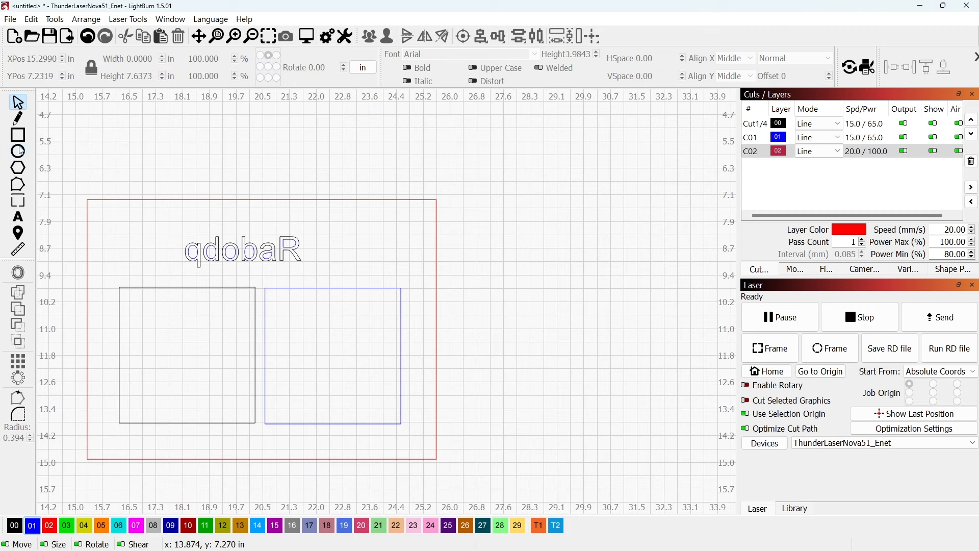
- Draw a diagonal line and a vertical line, each about 0.86 in long, outward from the outer border's upper-left corner as lead-in and lead-out
left_click(18, 119)
left_click(87, 200)
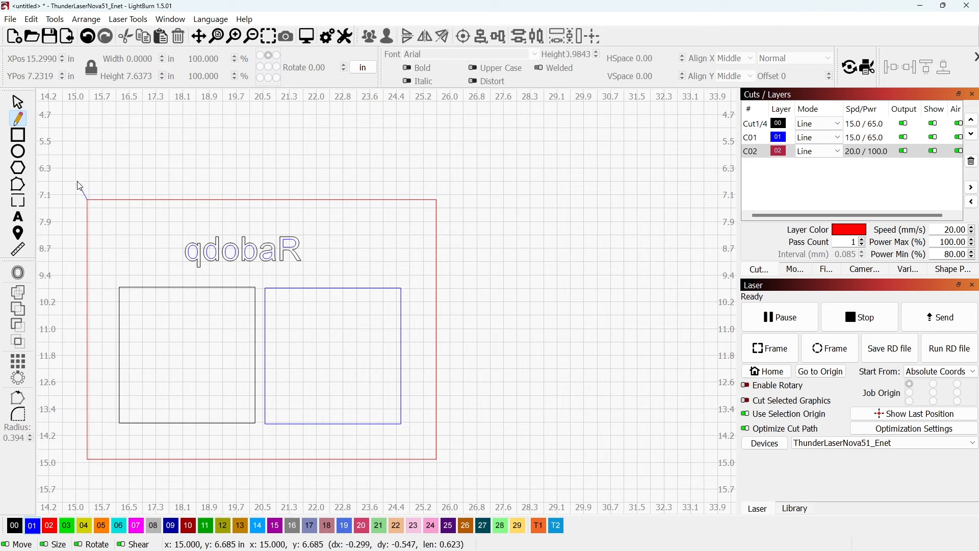
left_click(67, 178)
key("Escape")
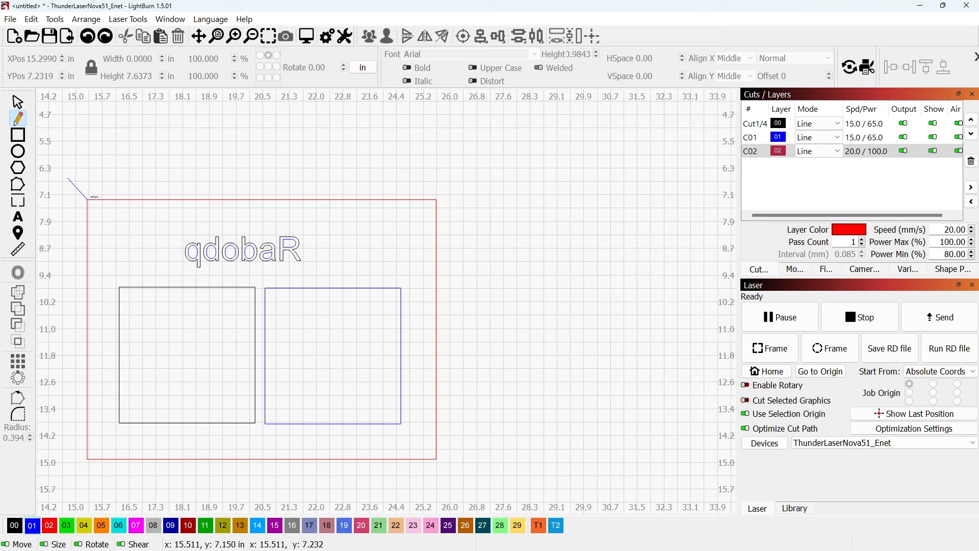
left_click(88, 199)
left_click(88, 170)
key("Escape")
key("Escape")
- Assign the two lead lines to the red layer 02 and group them with the outer border lines
left_click_drag(102, 161, 70, 209)
left_click(56, 529)
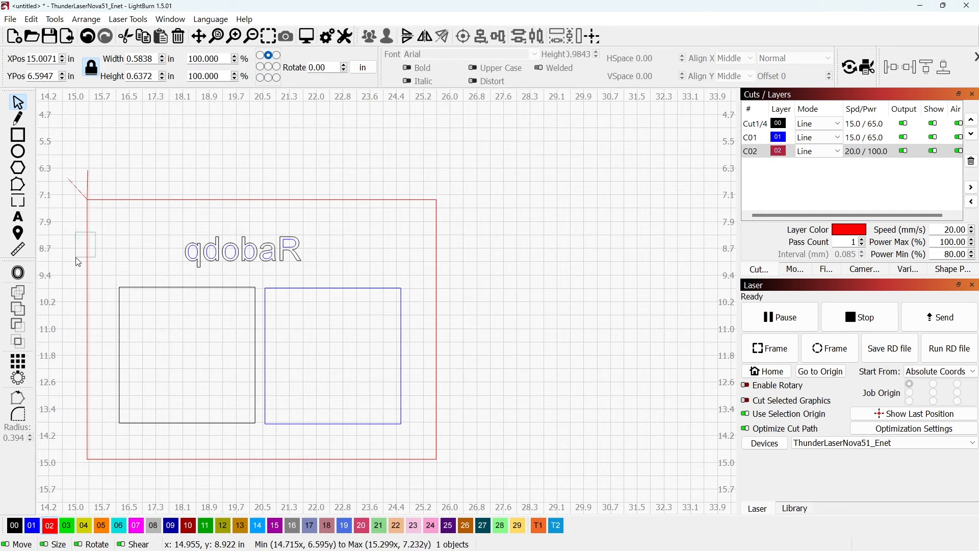
left_click(85, 195, "shift")
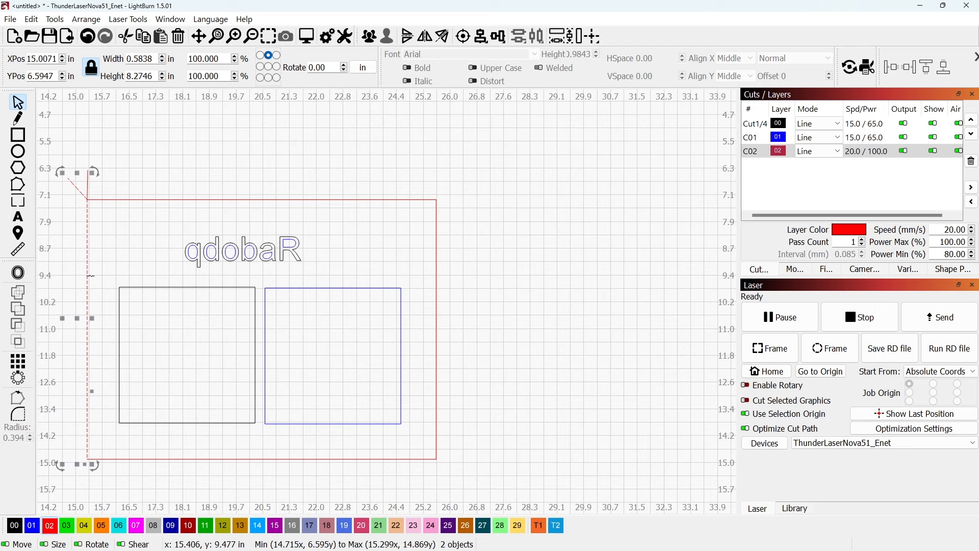
left_click_drag(145, 157, 76, 211)
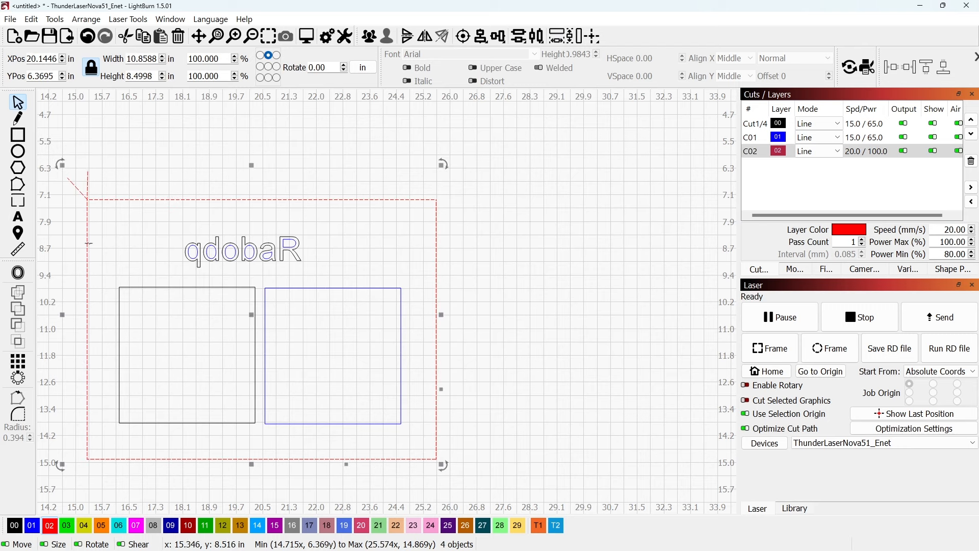
key("ctrl+g")
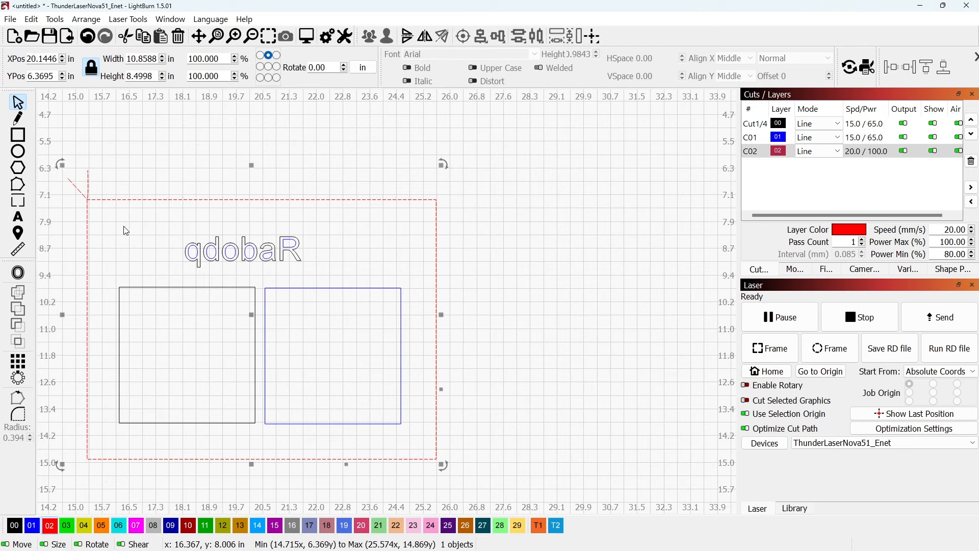
- Preview the cut and check how the laser enters and leaves the outer border along the drawn lead lines
left_click(307, 36)
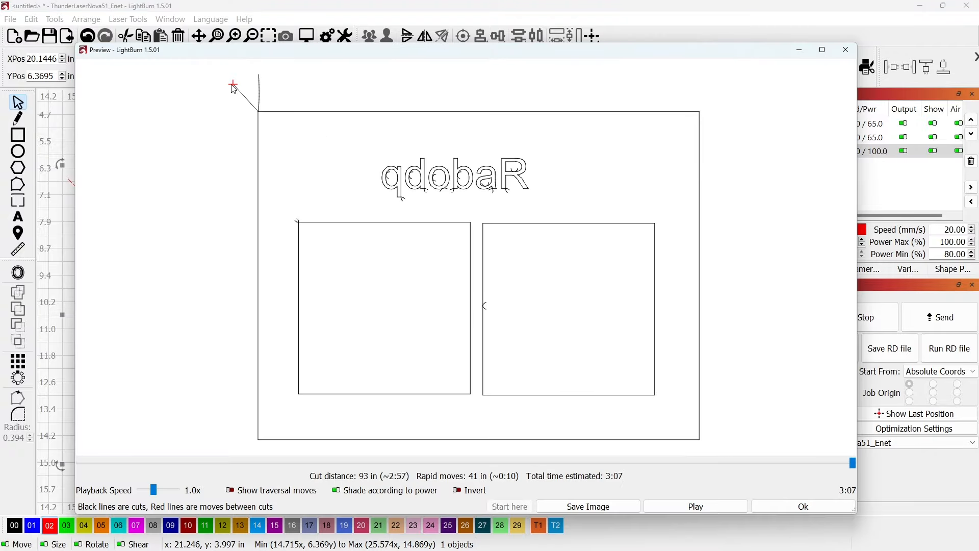
mouse_move(855, 463)
left_mouse_down()
mouse_move(578, 466)
mouse_move(853, 464)
left_mouse_up()
left_click(846, 50)
scroll(352, 281, "down", 2)
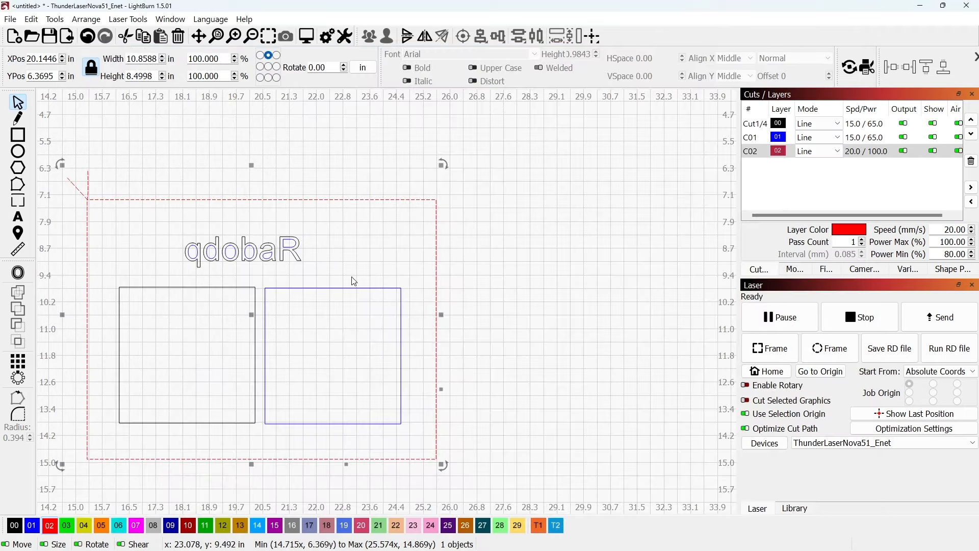
scroll(493, 270, "up", 3)
left_click(212, 193)
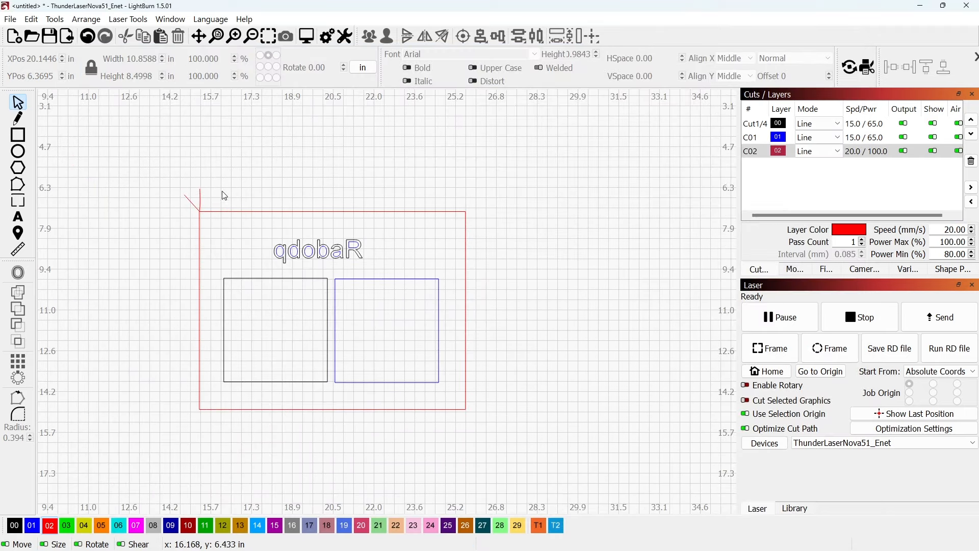
scroll(238, 304, "up", 2)
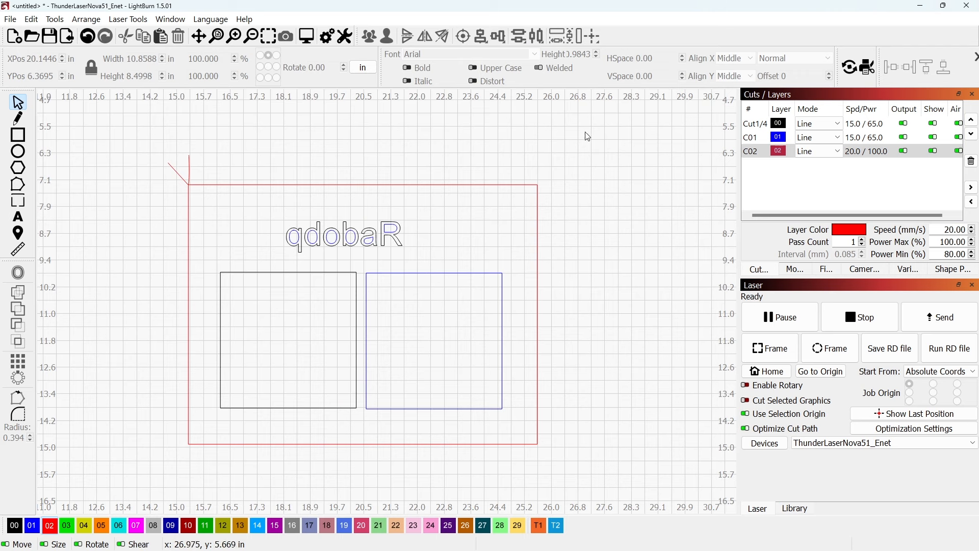
- Select the whole design and inspect the leads on the letters, squares and outer border in the cut preview
left_click_drag(586, 132, 590, 227)
left_click(756, 137)
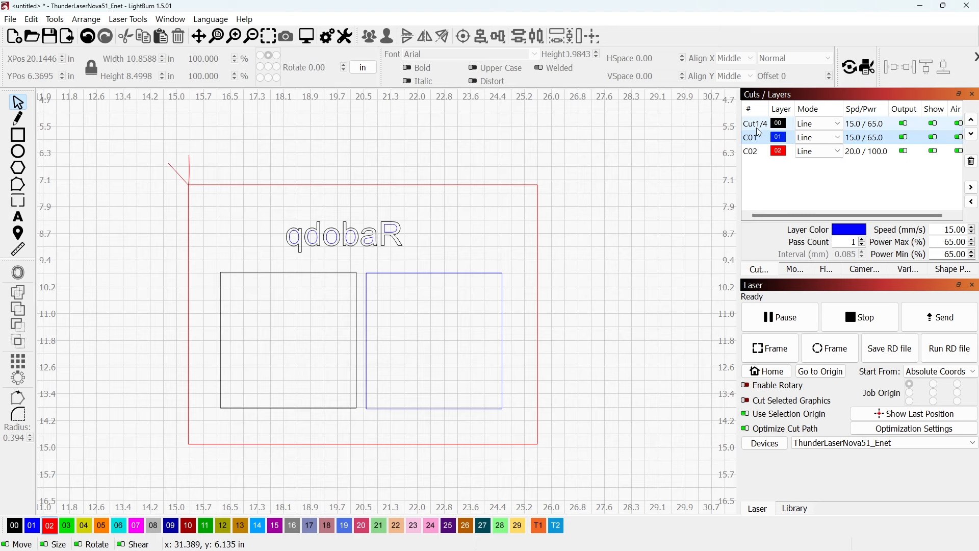
left_click_drag(643, 117, 80, 508)
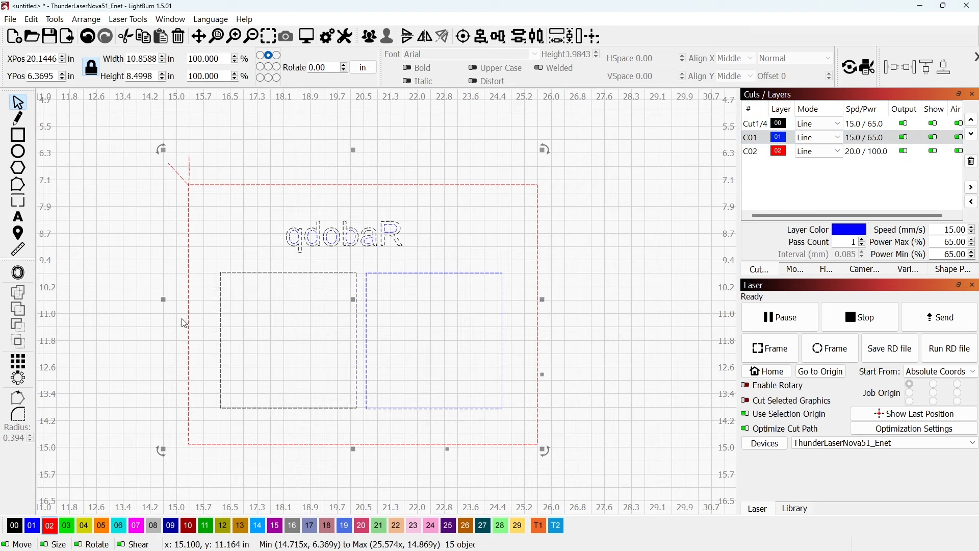
left_click(306, 36)
scroll(384, 214, "up", 5)
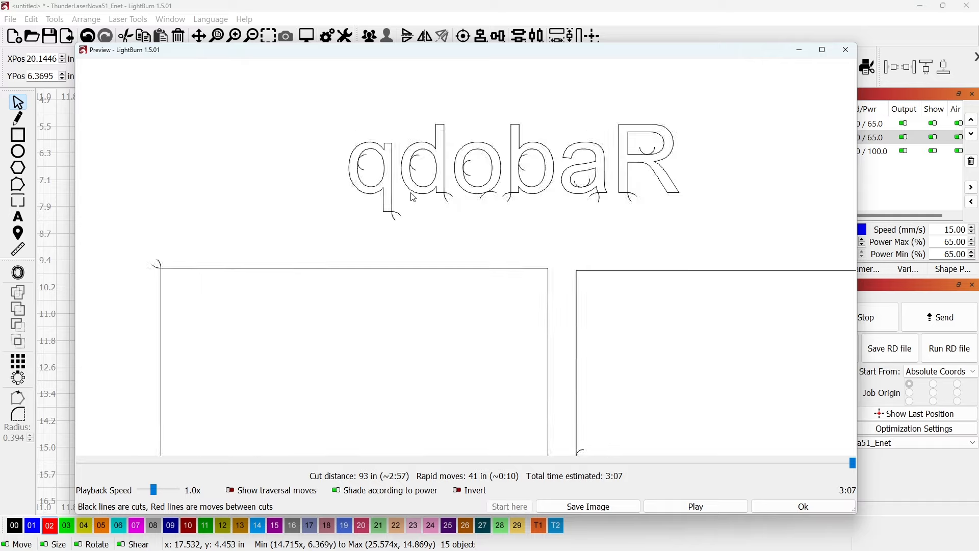
scroll(417, 206, "down", 4)
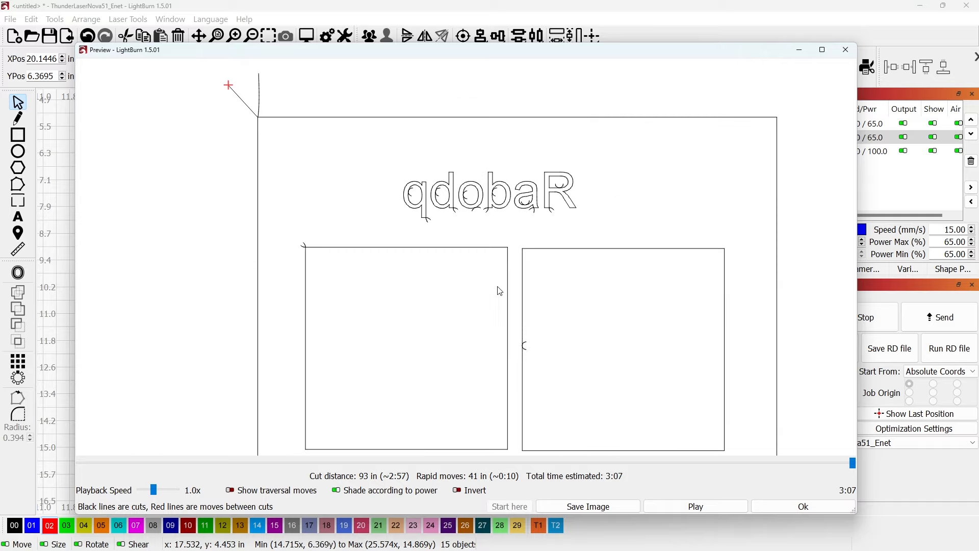
scroll(490, 292, "down", 2)
left_click(845, 49)
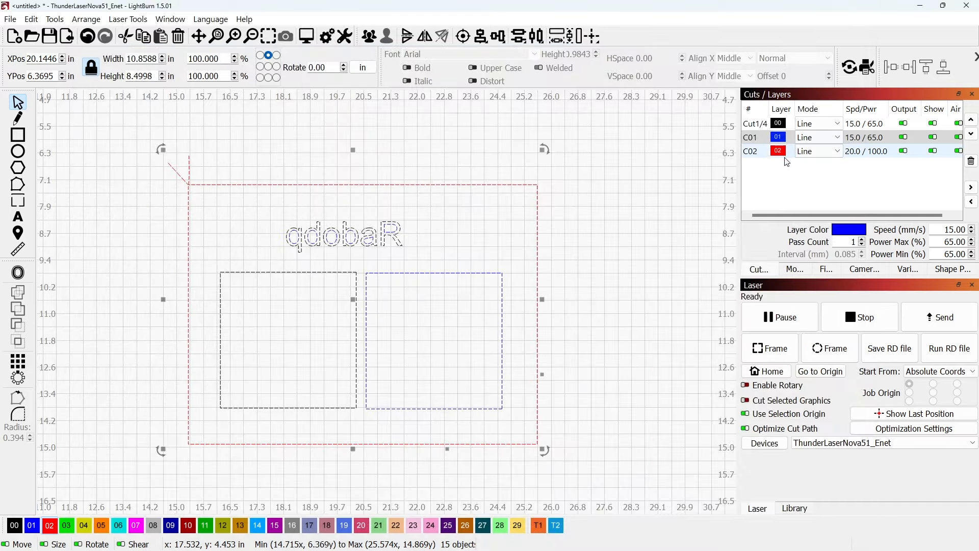
- Open the cut settings of the black layer Cut1/4
double_click(753, 124)
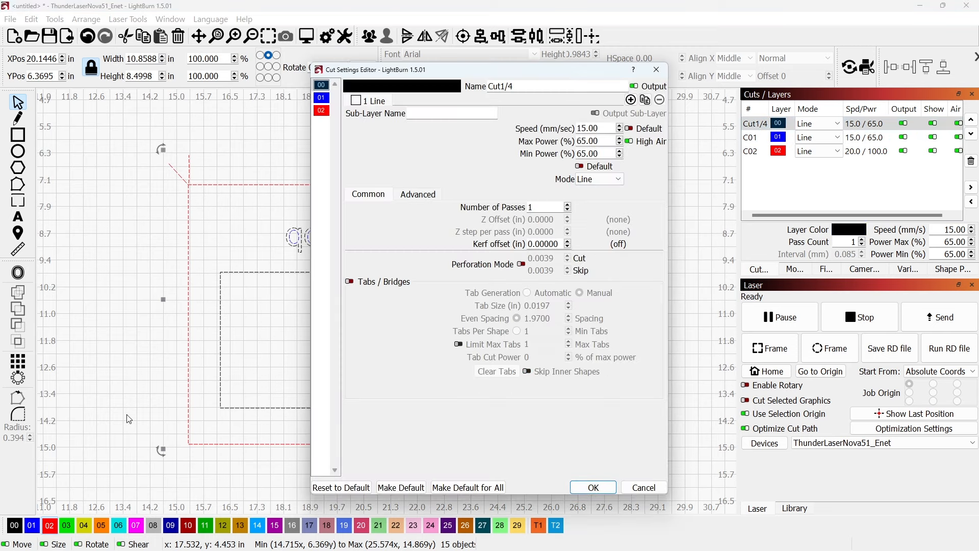